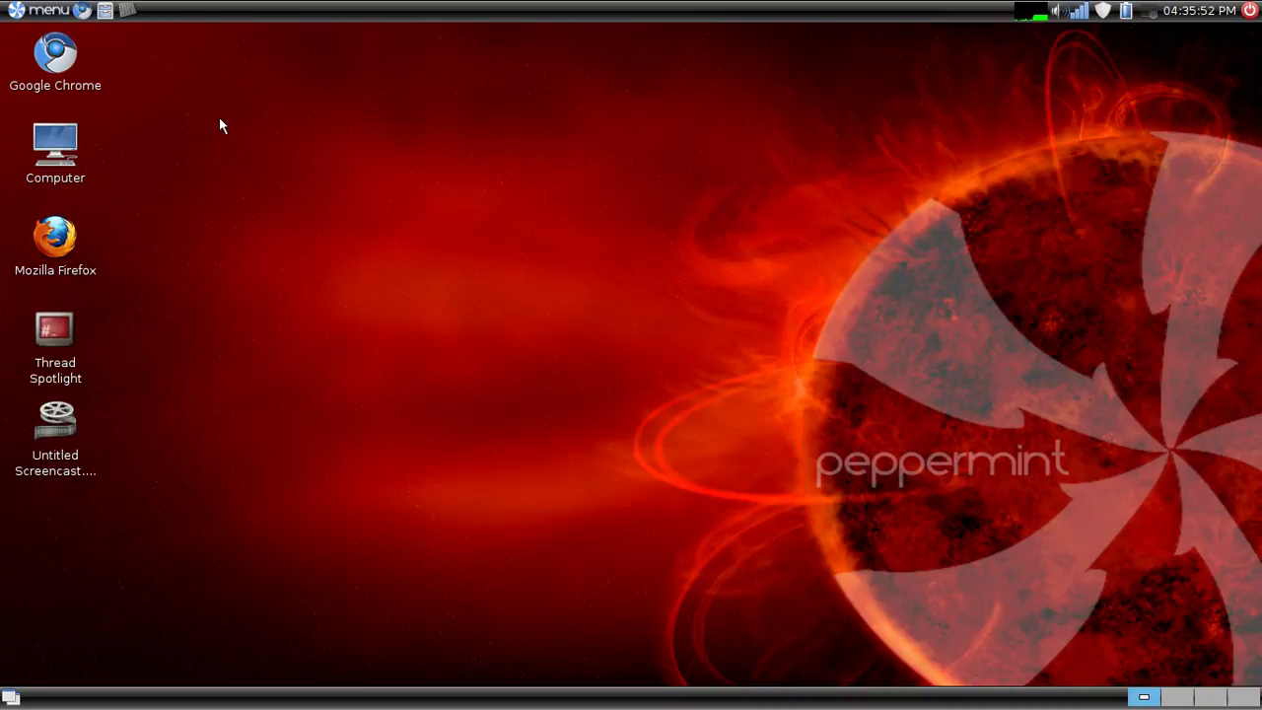
- Launch Synaptic Package Manager from Menu > Preferences, authenticating with the administrator password
click(40, 12)
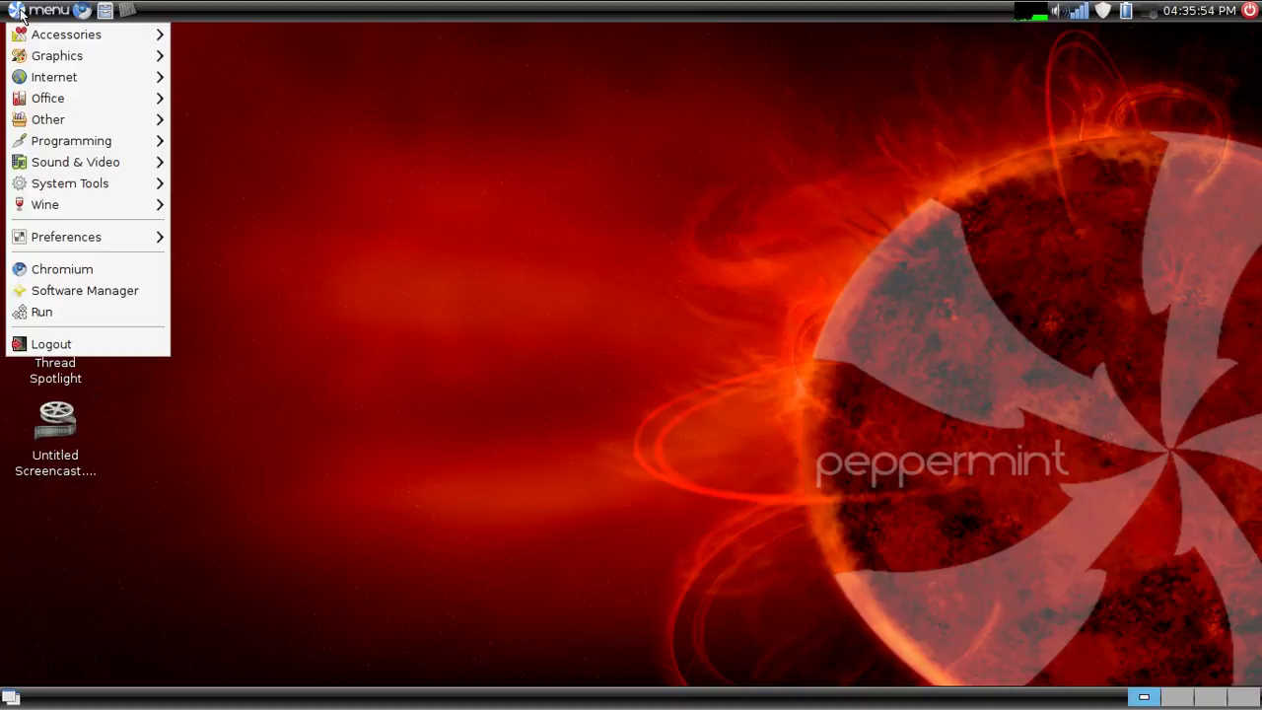
mouse_move(89, 238)
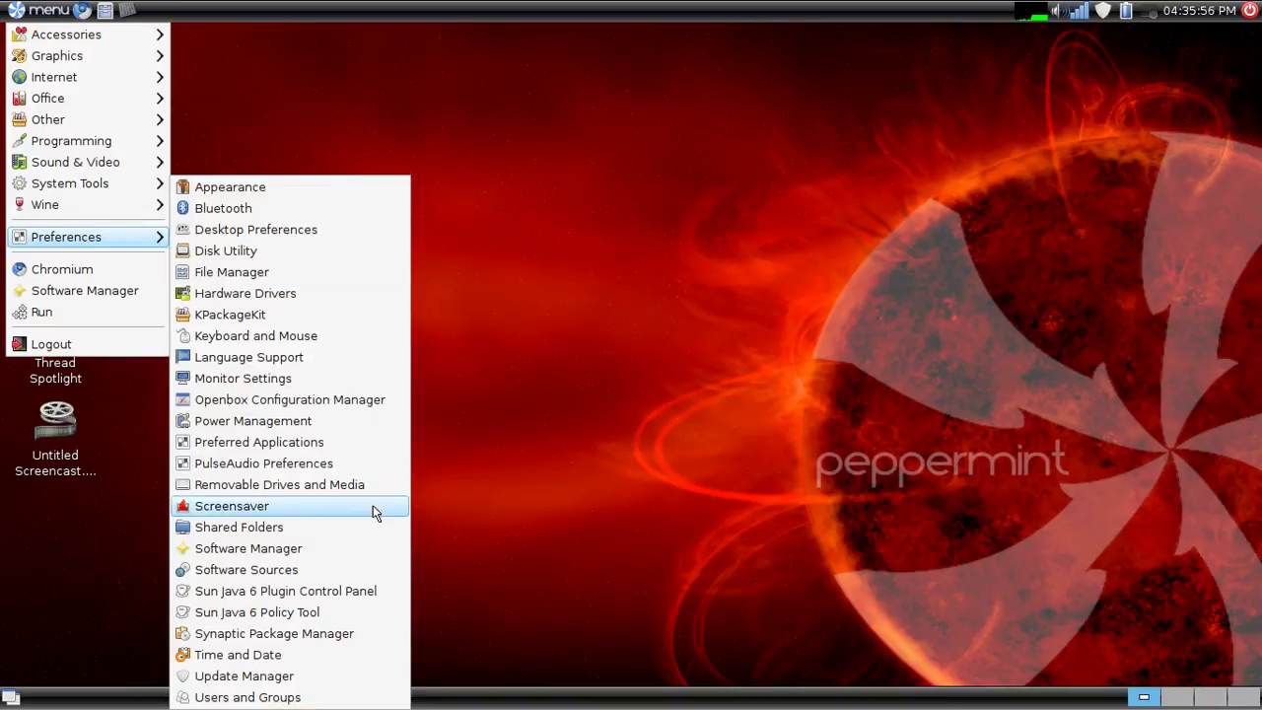
click(255, 634)
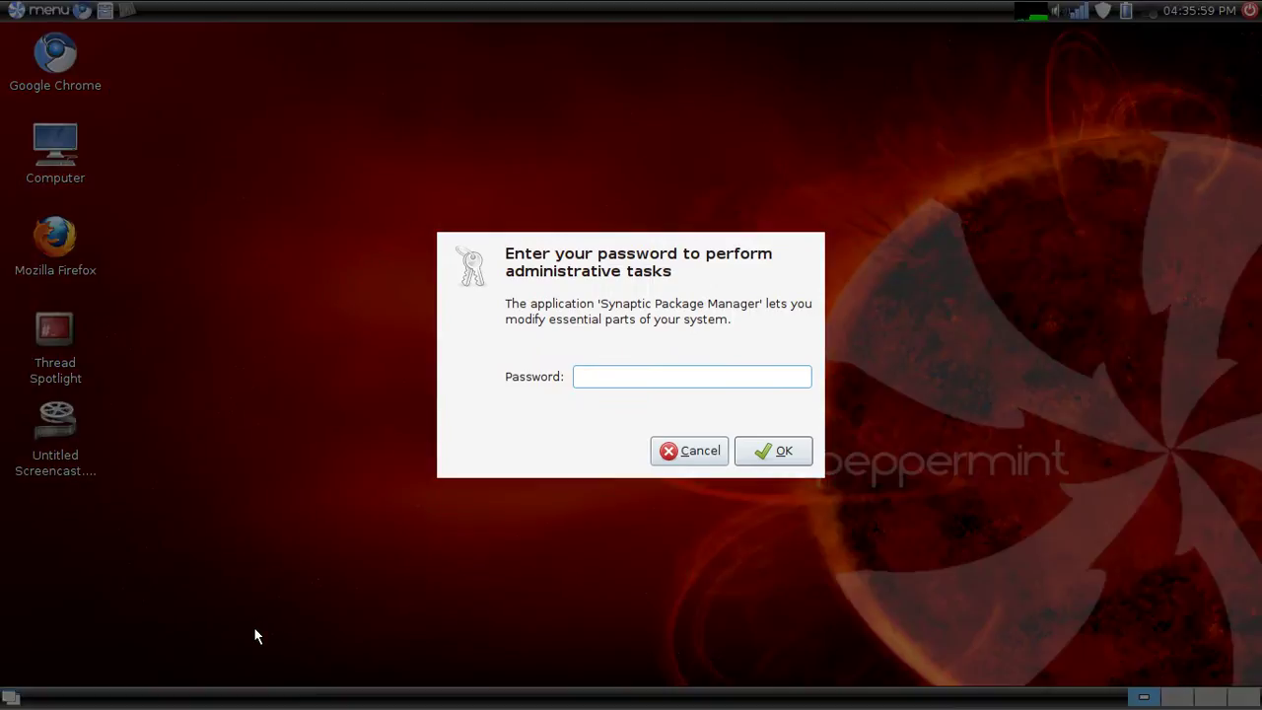
text(********)
key(Return)
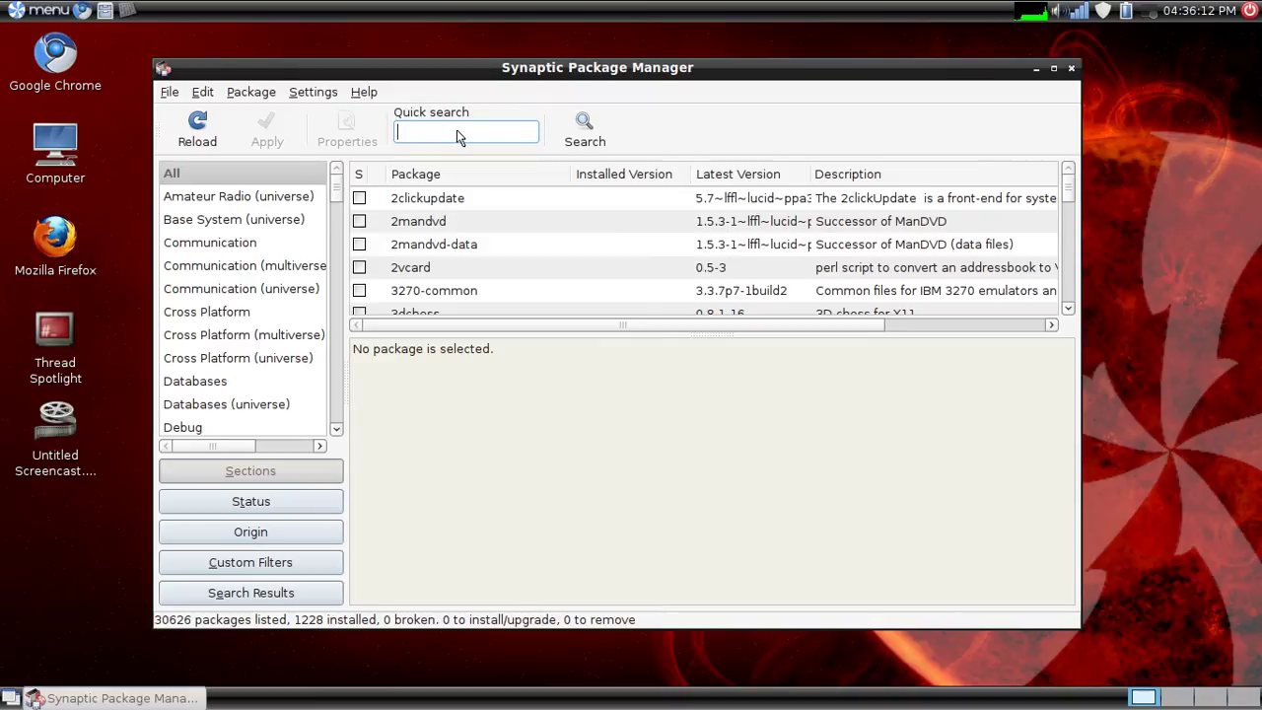
- Search for compiz and mark the compiz package, with its required packages, for installation
text(compi)
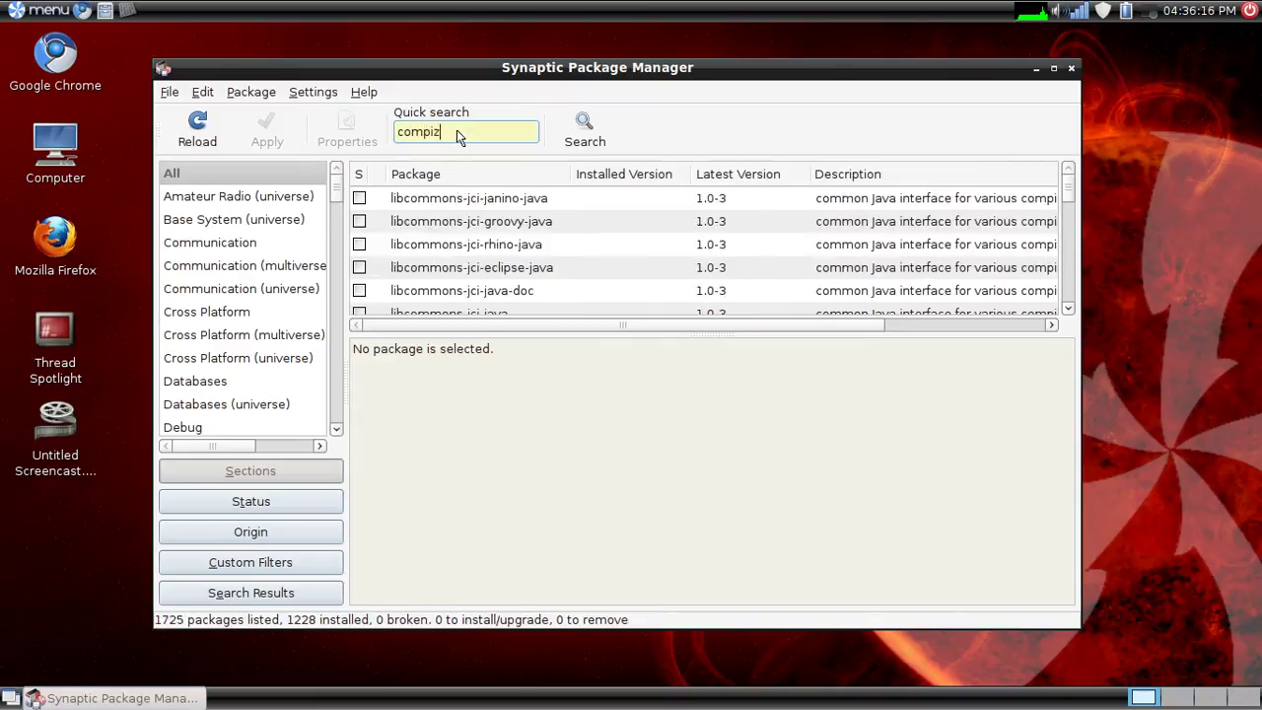
text(z)
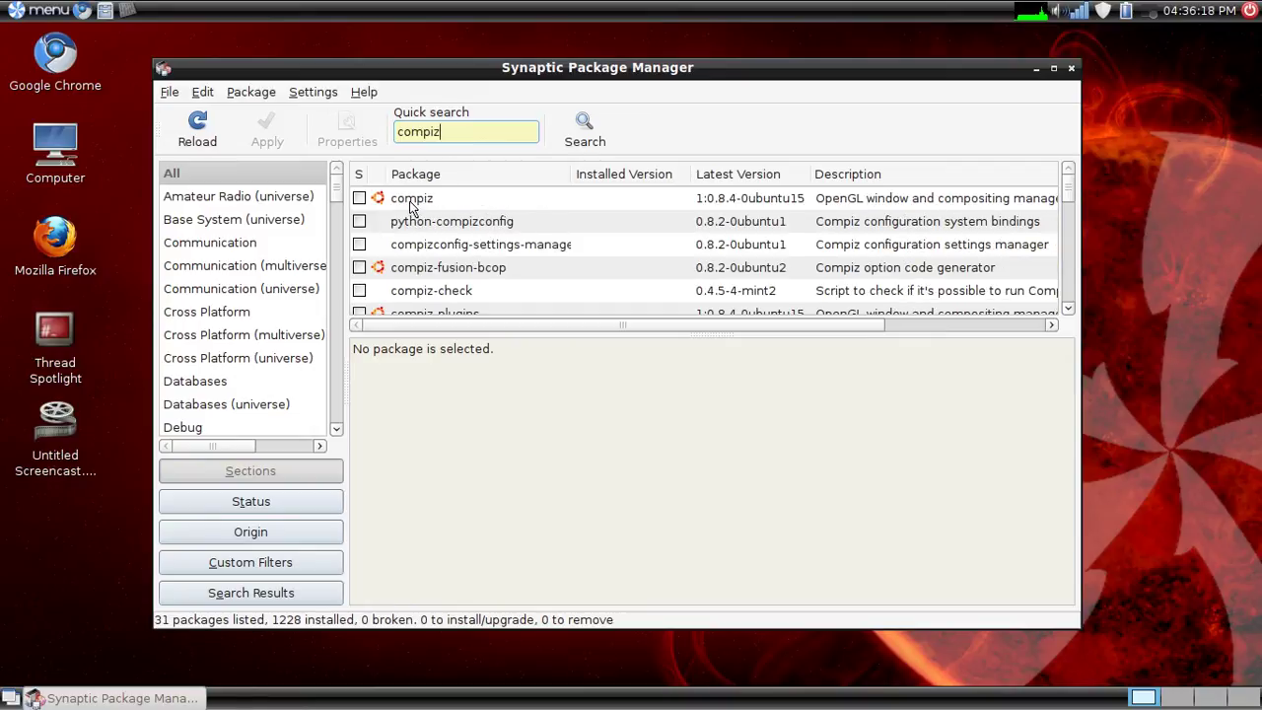
click(404, 202)
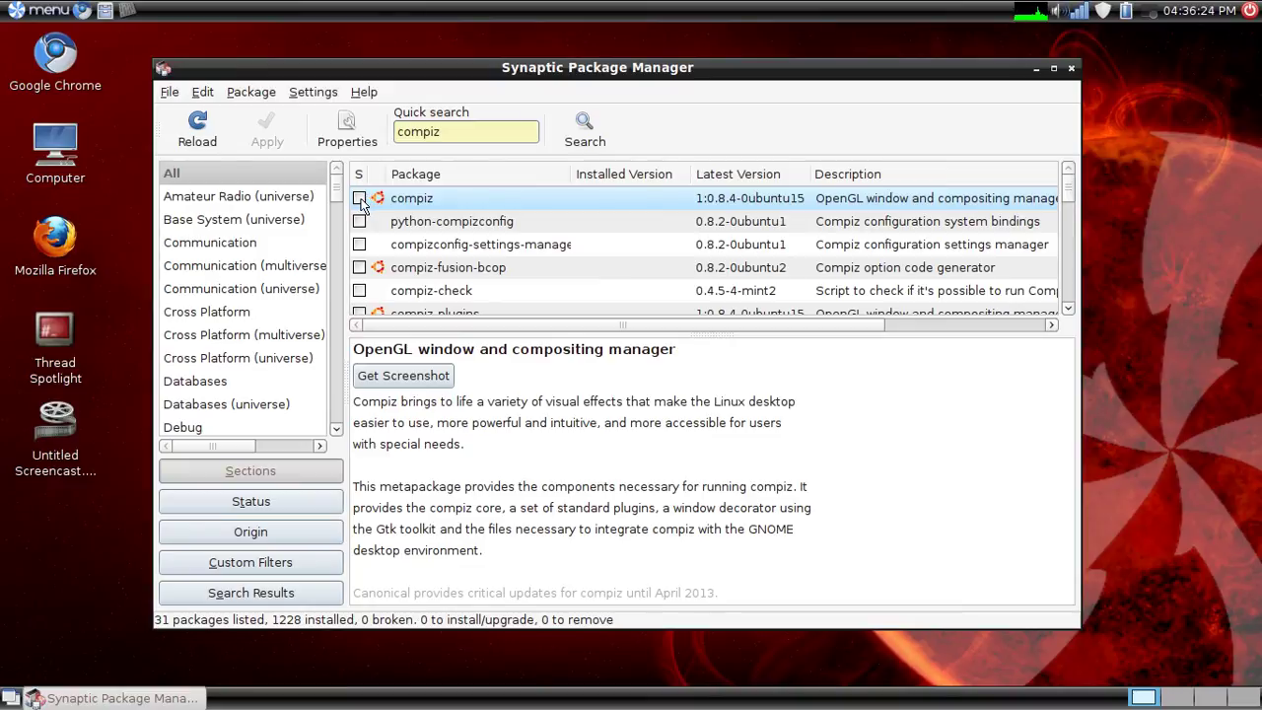
click(360, 200)
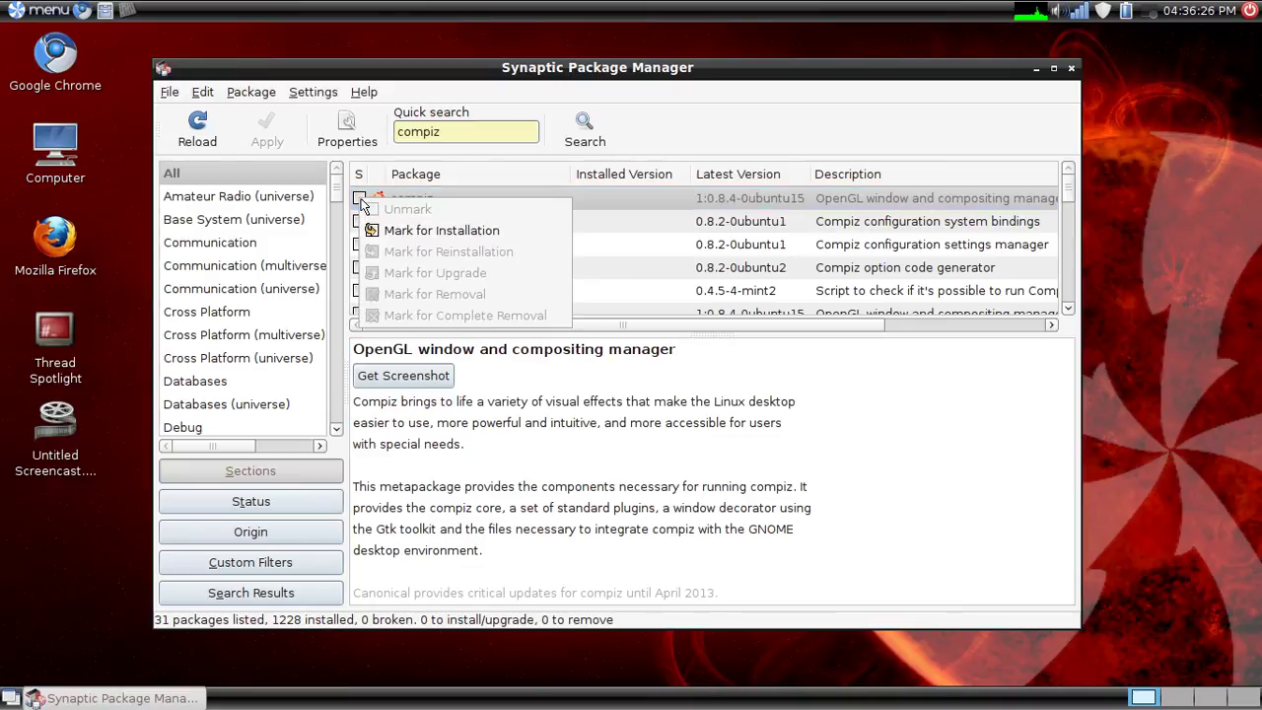
click(399, 233)
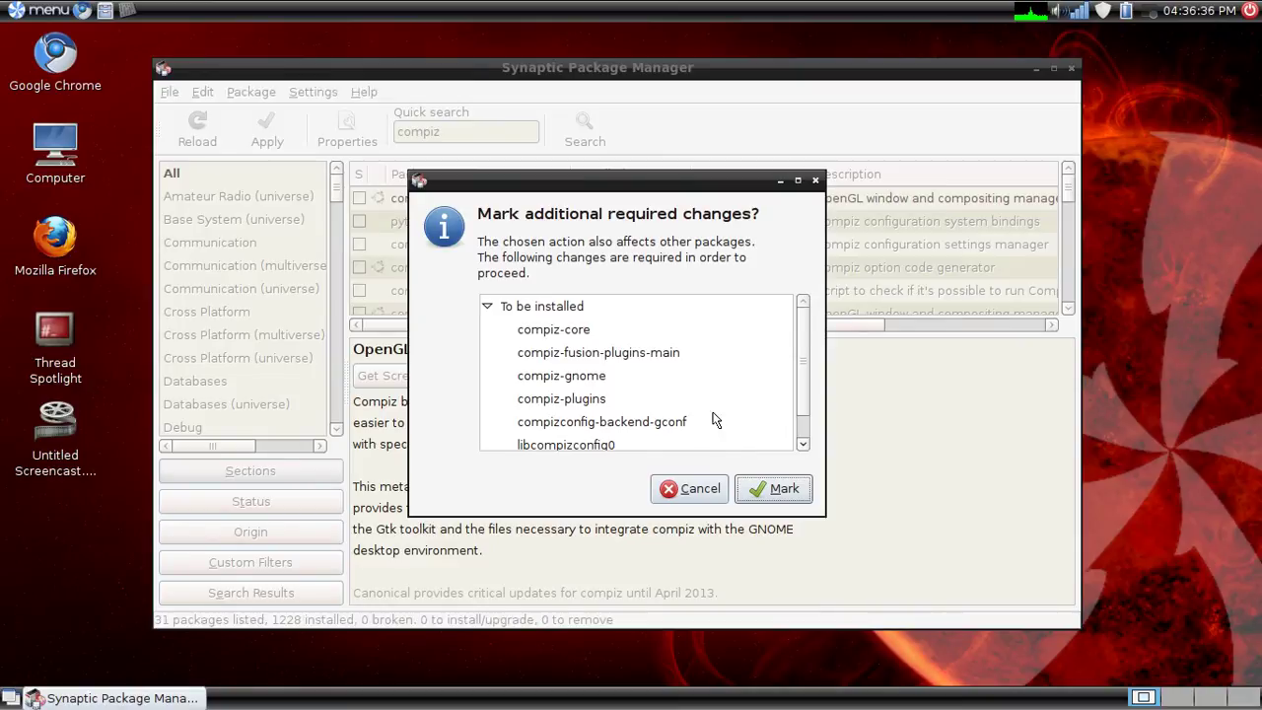
click(759, 483)
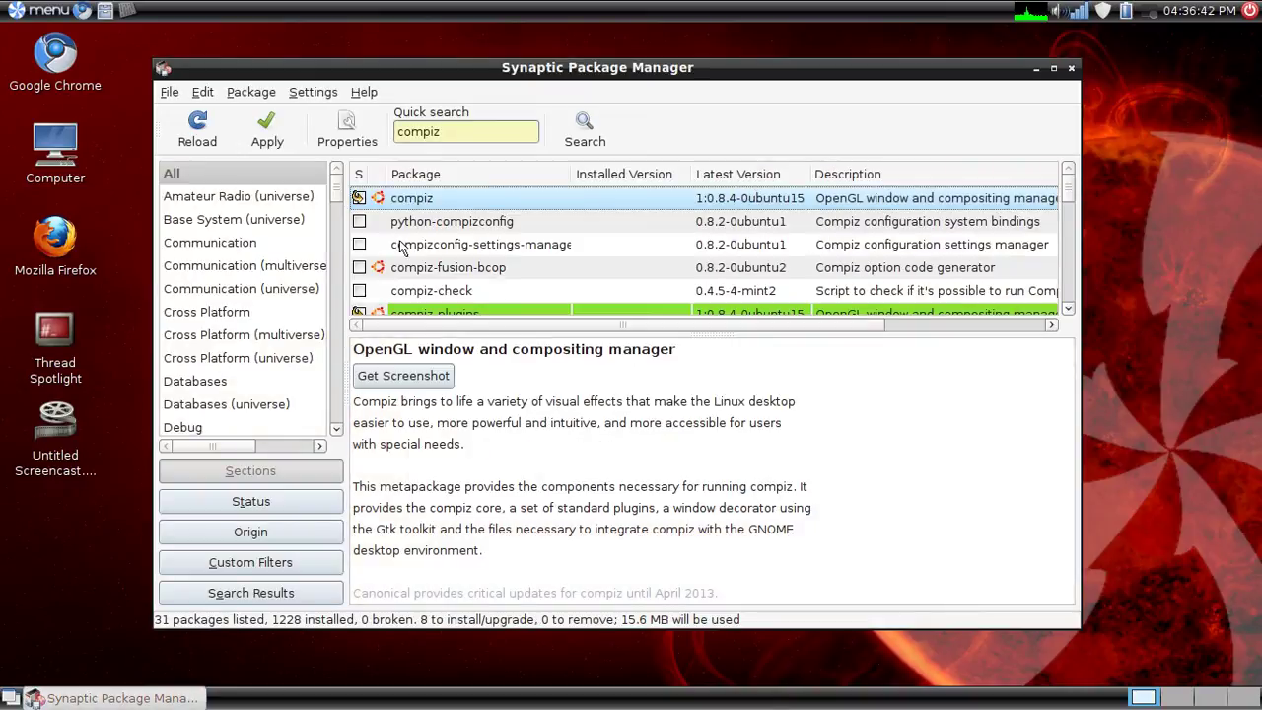
- Mark compizconfig-settings-manager for installation, accepting the extra python-compizconfig package
click(402, 248)
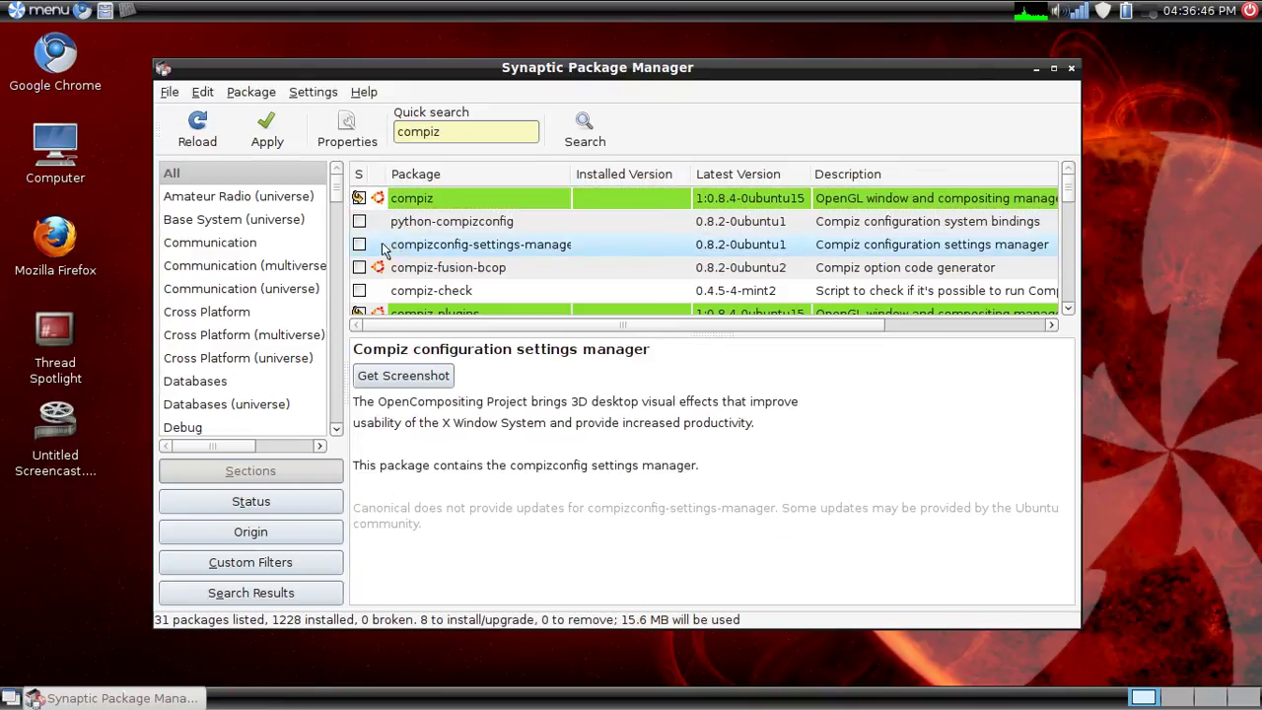
click(360, 246)
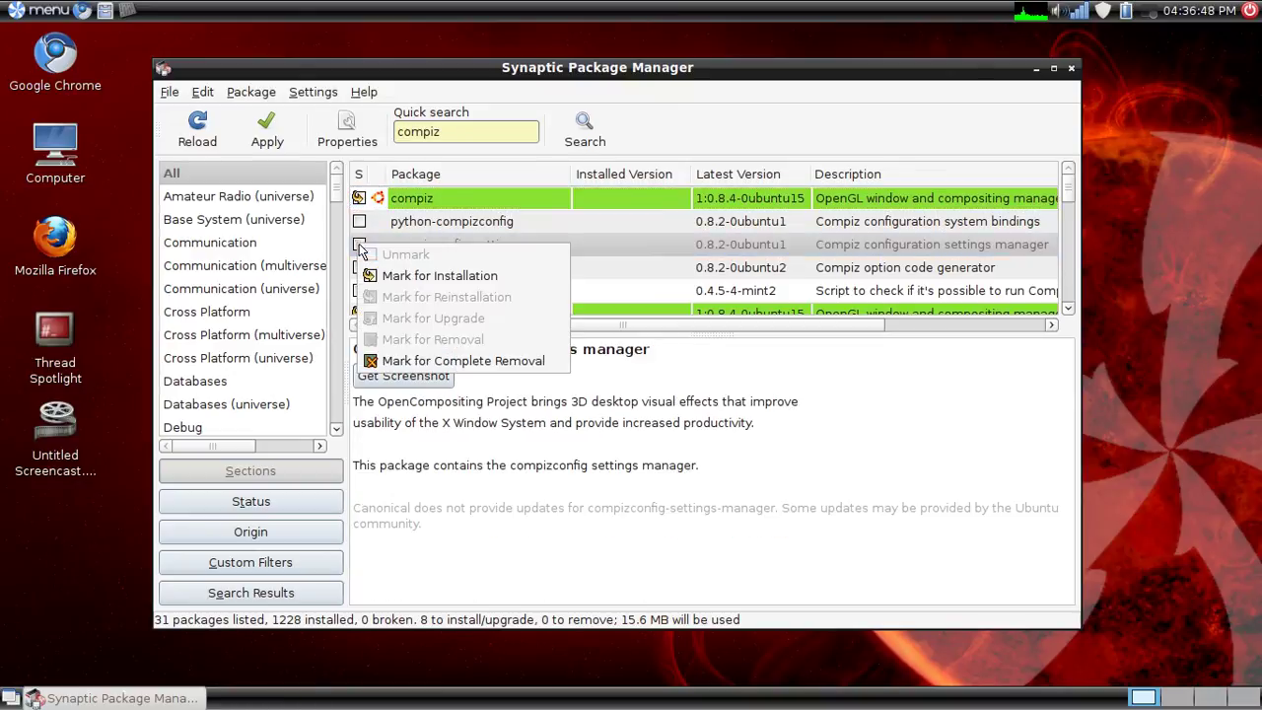
click(384, 278)
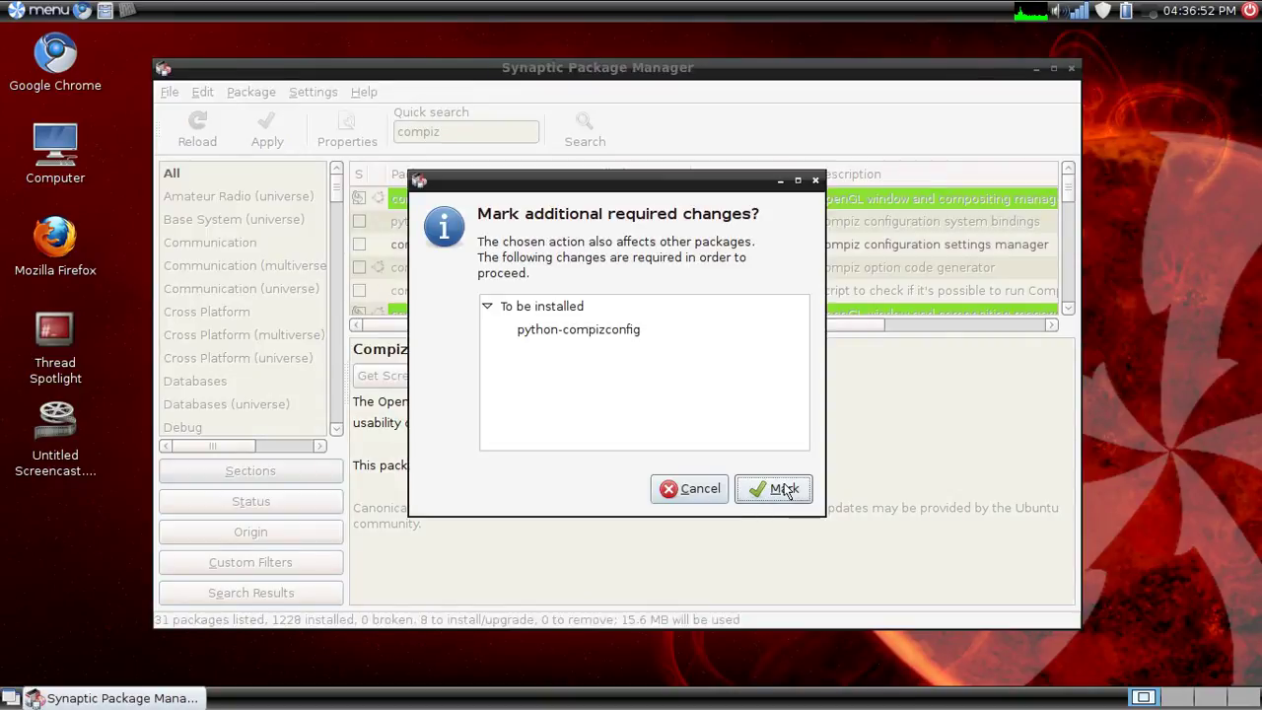
click(784, 489)
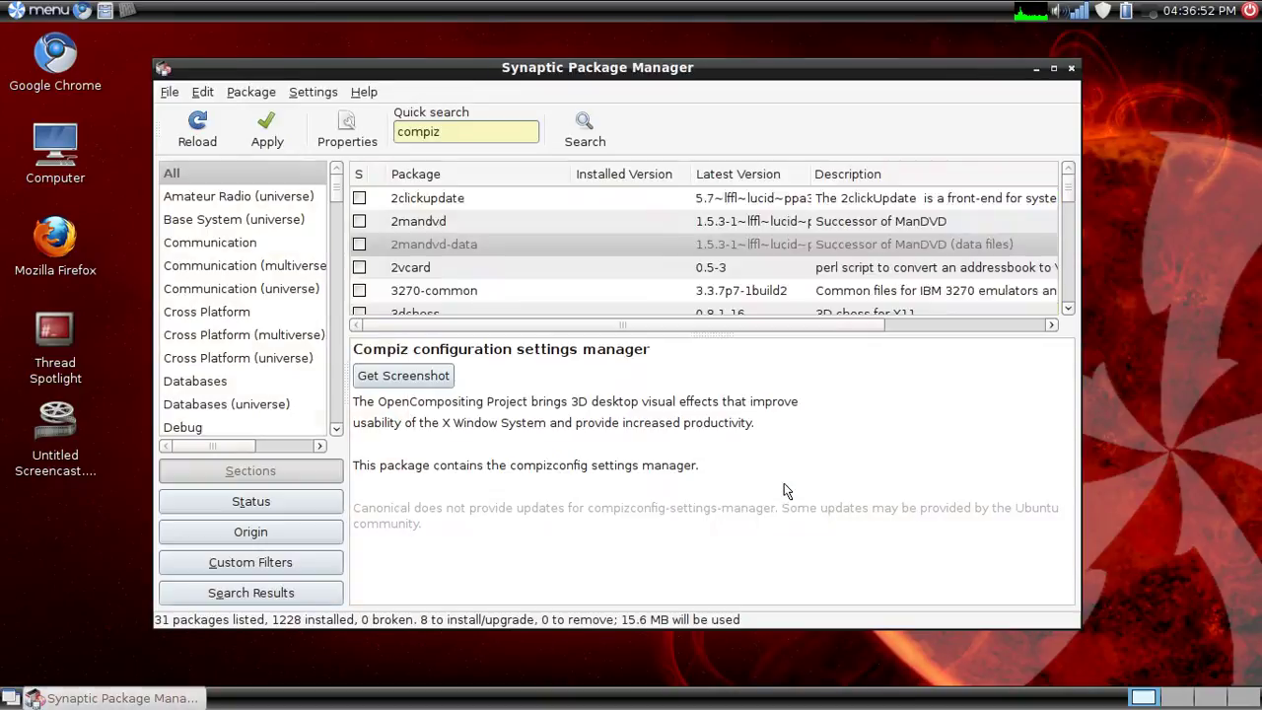
- Apply the marked changes to install the compiz packages, then close Synaptic
click(268, 144)
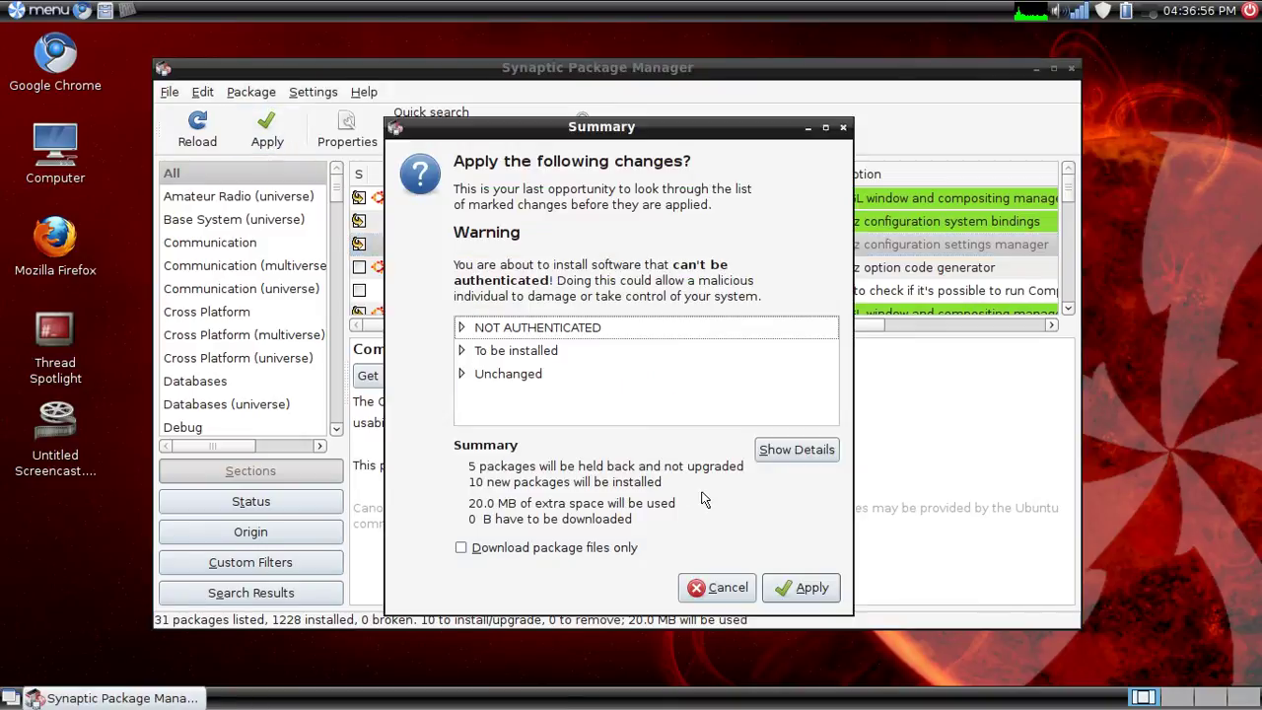
click(800, 586)
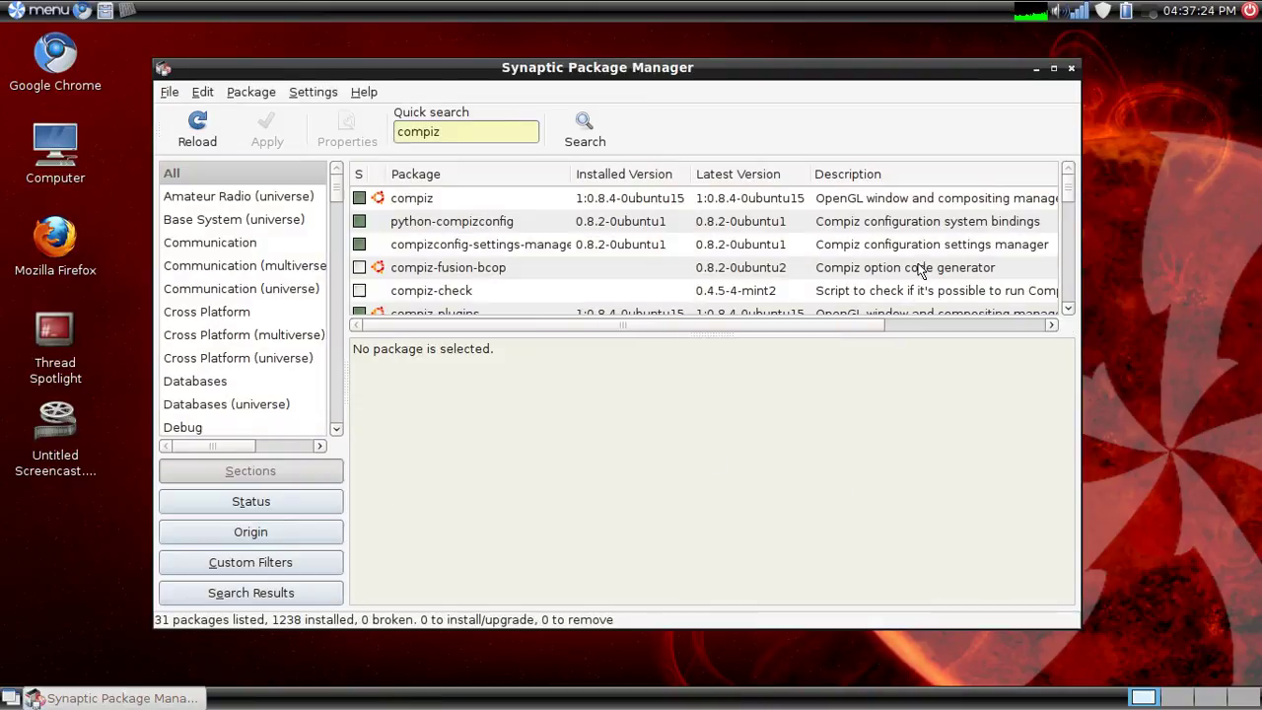
click(1071, 69)
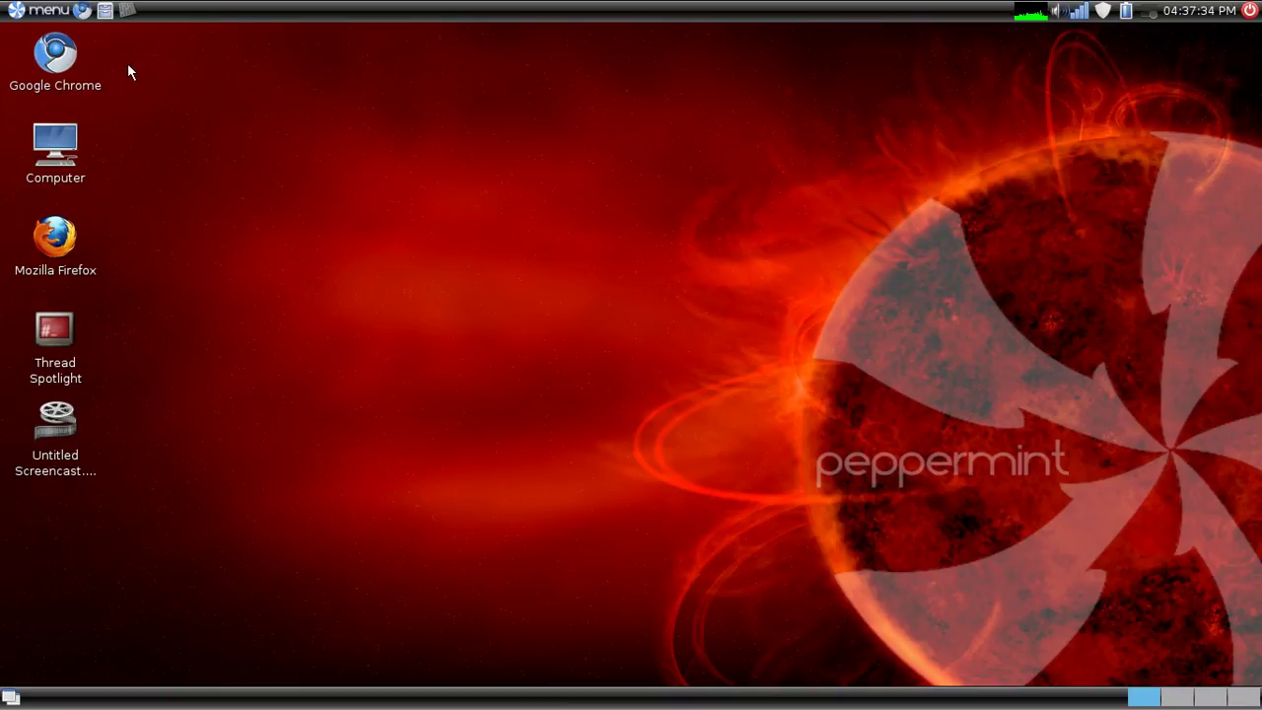
- Open LXTerminal from the Accessories menu and enter compiz --replace at the prompt
click(20, 14)
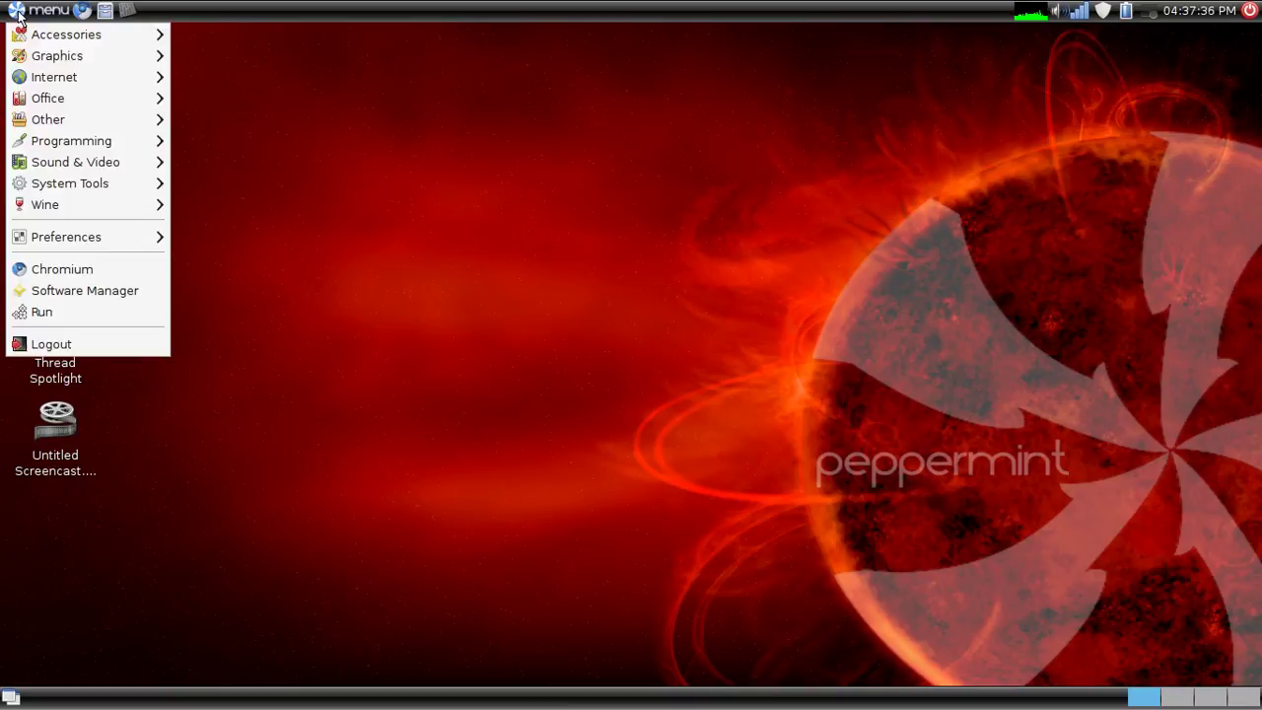
mouse_move(25, 36)
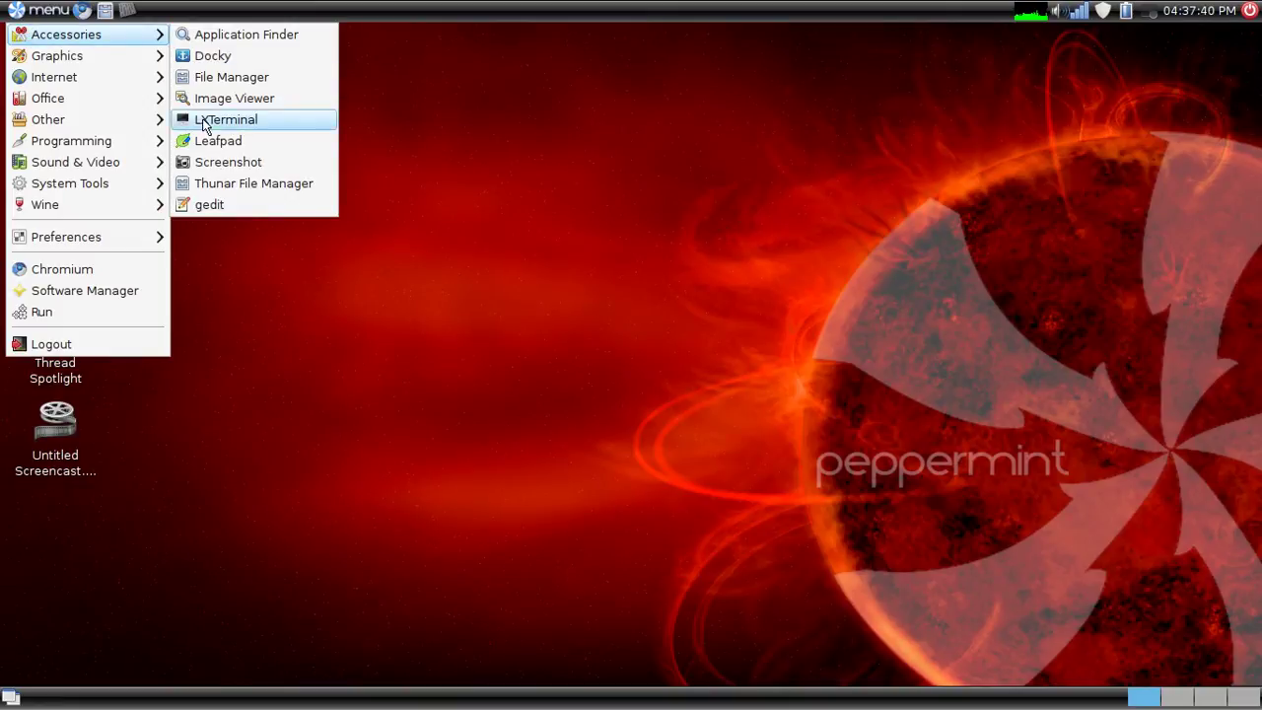
click(204, 121)
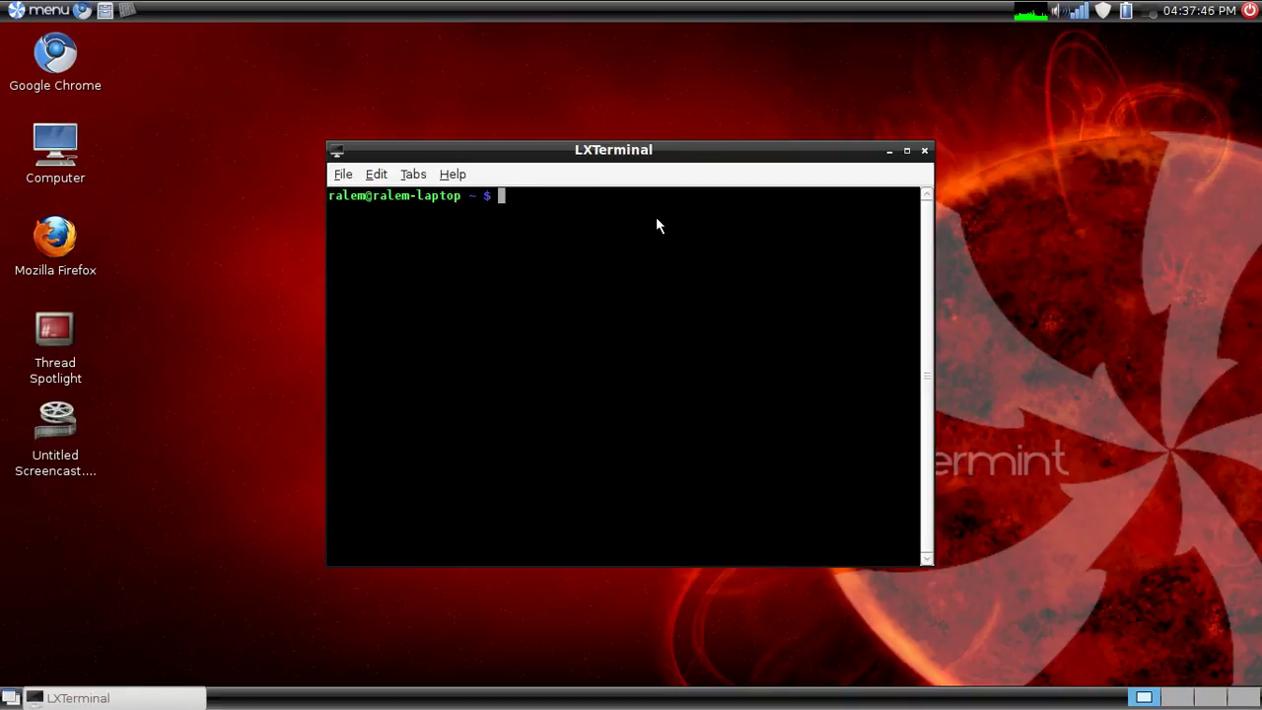
text(compiz --rep)
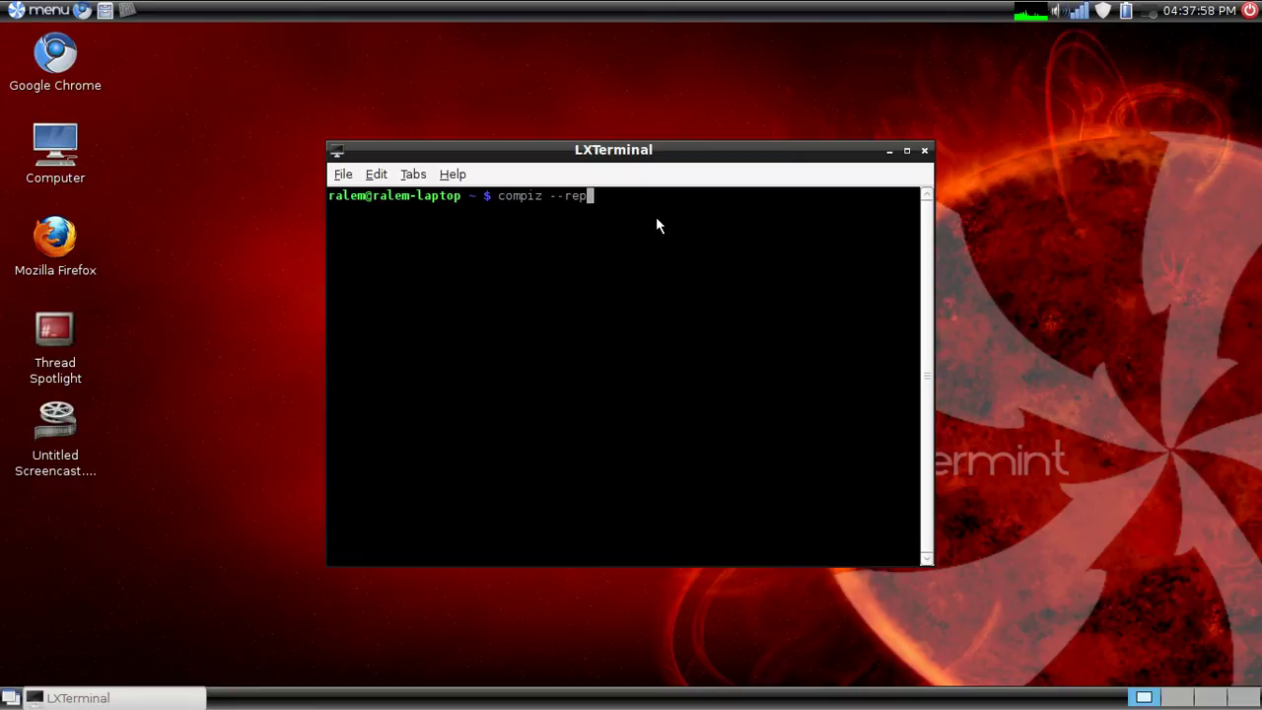
text(lace)
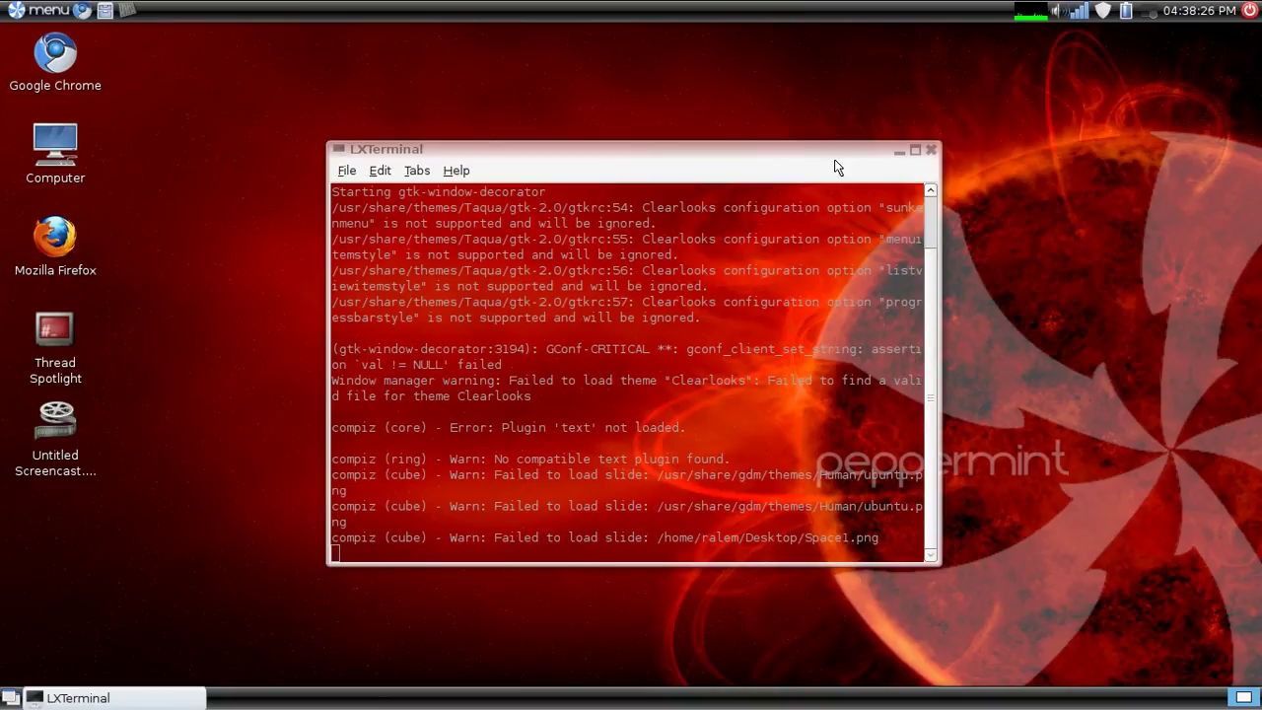
- Minimize the LXTerminal window to reveal the desktop
click(897, 154)
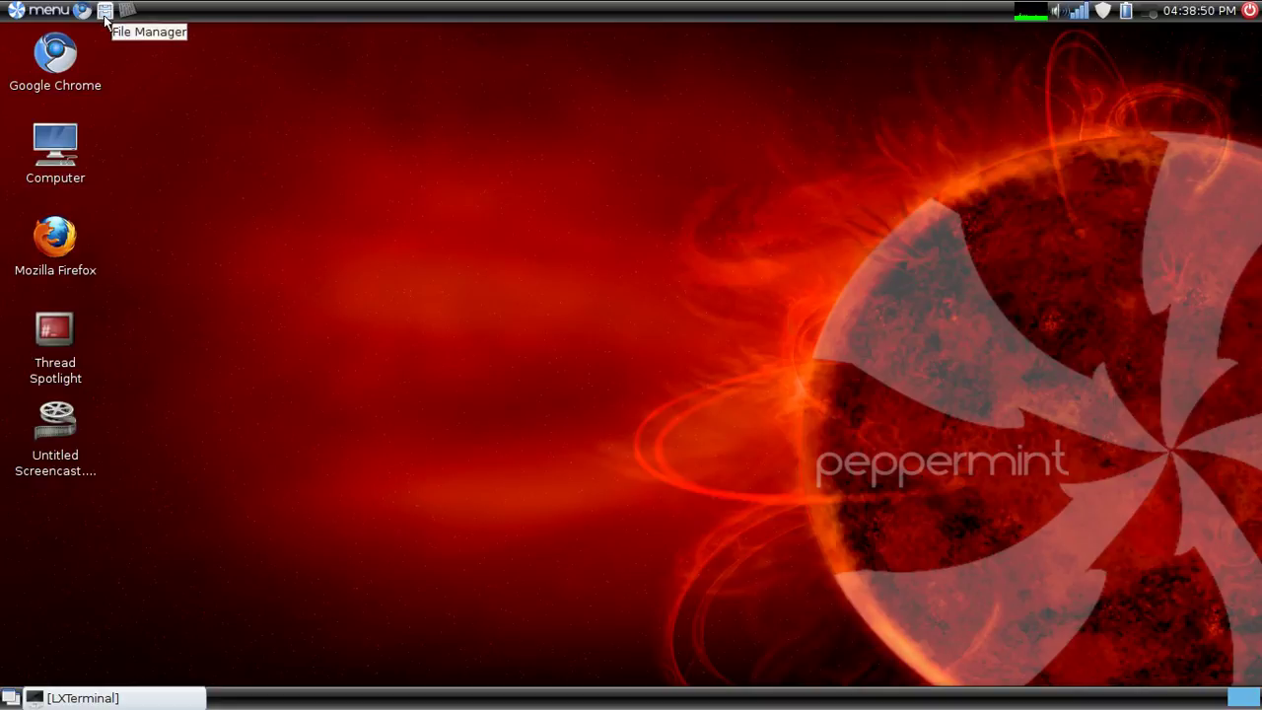
- In the file manager, go to the root folder / and open etc
click(105, 17)
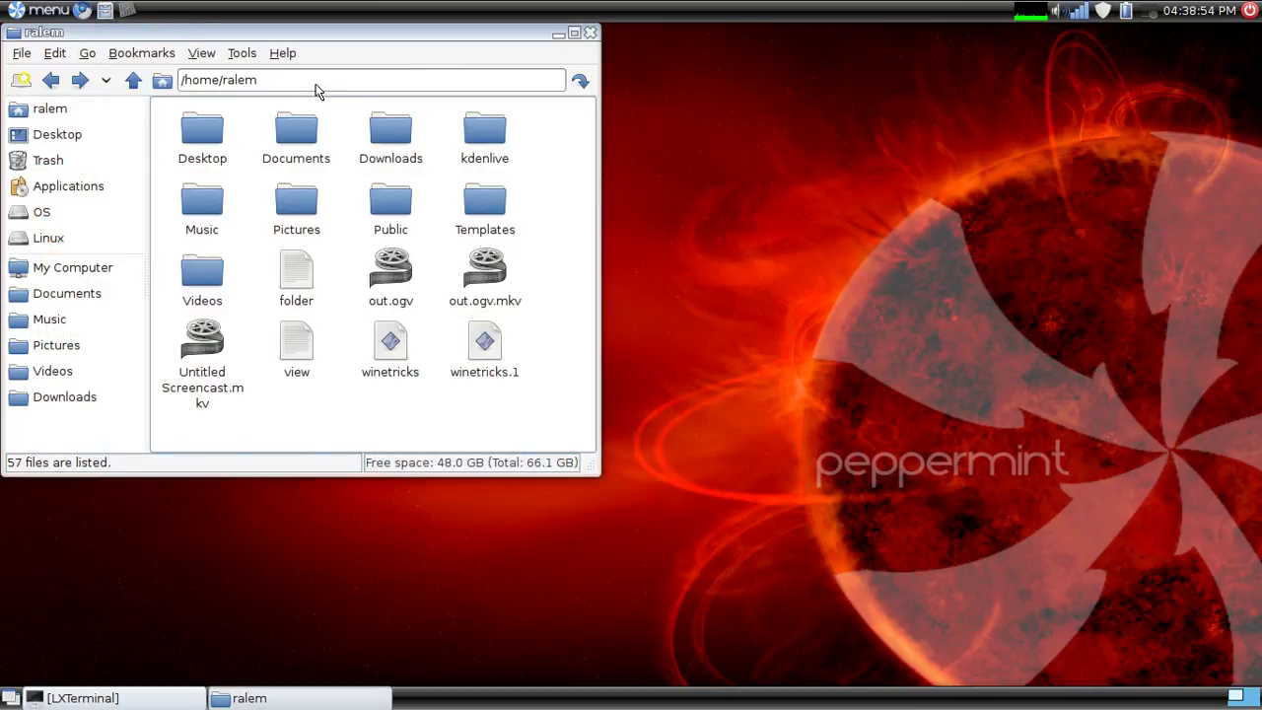
drag(296, 84, 185, 87)
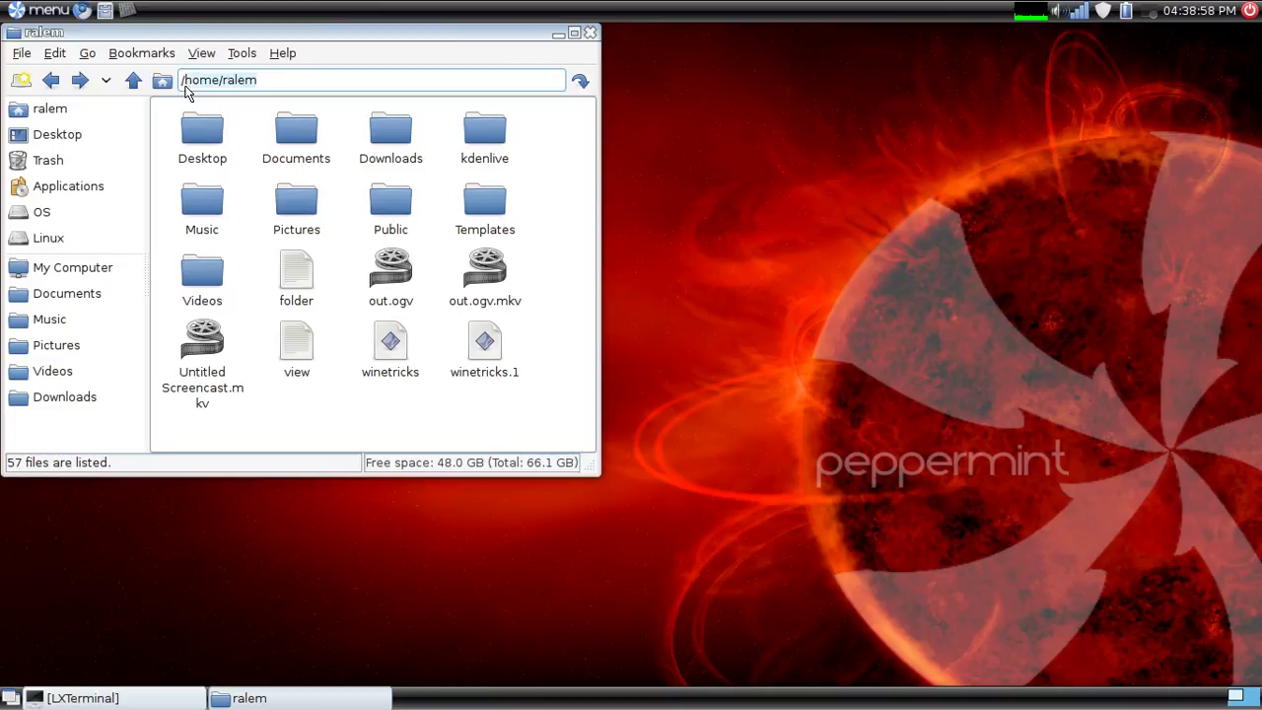
text(/)
key(Return)
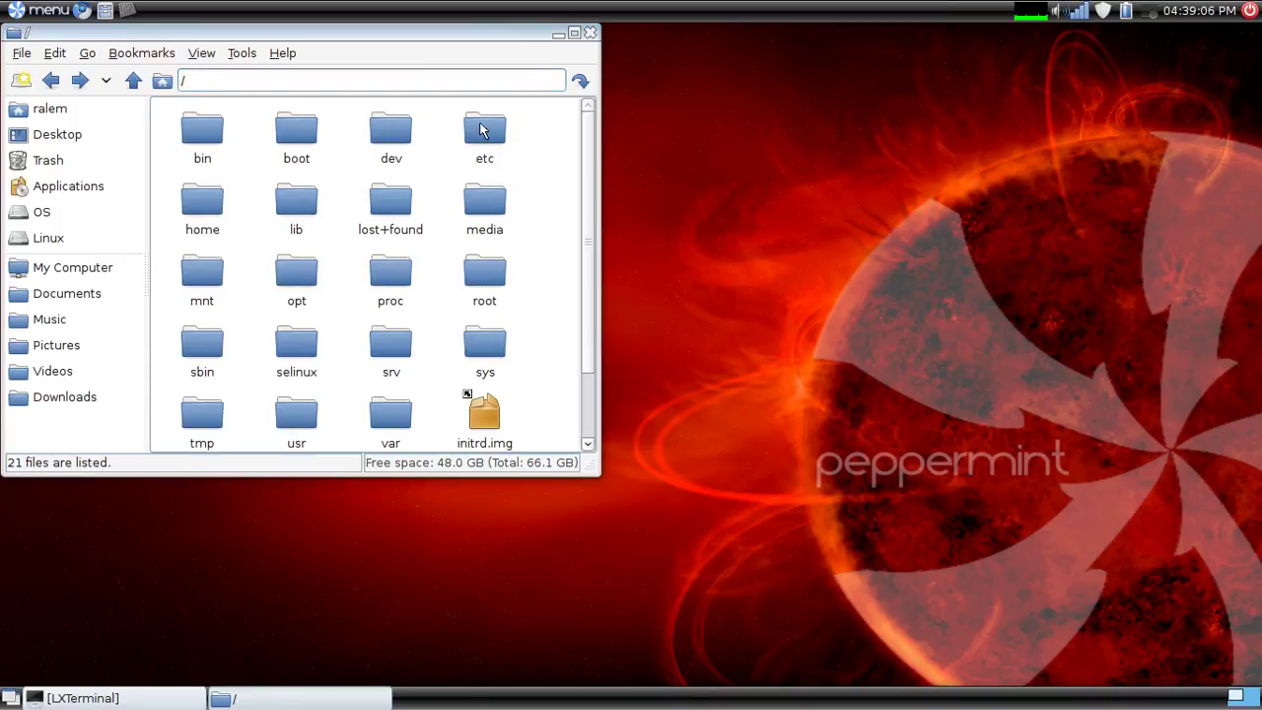
click(477, 130)
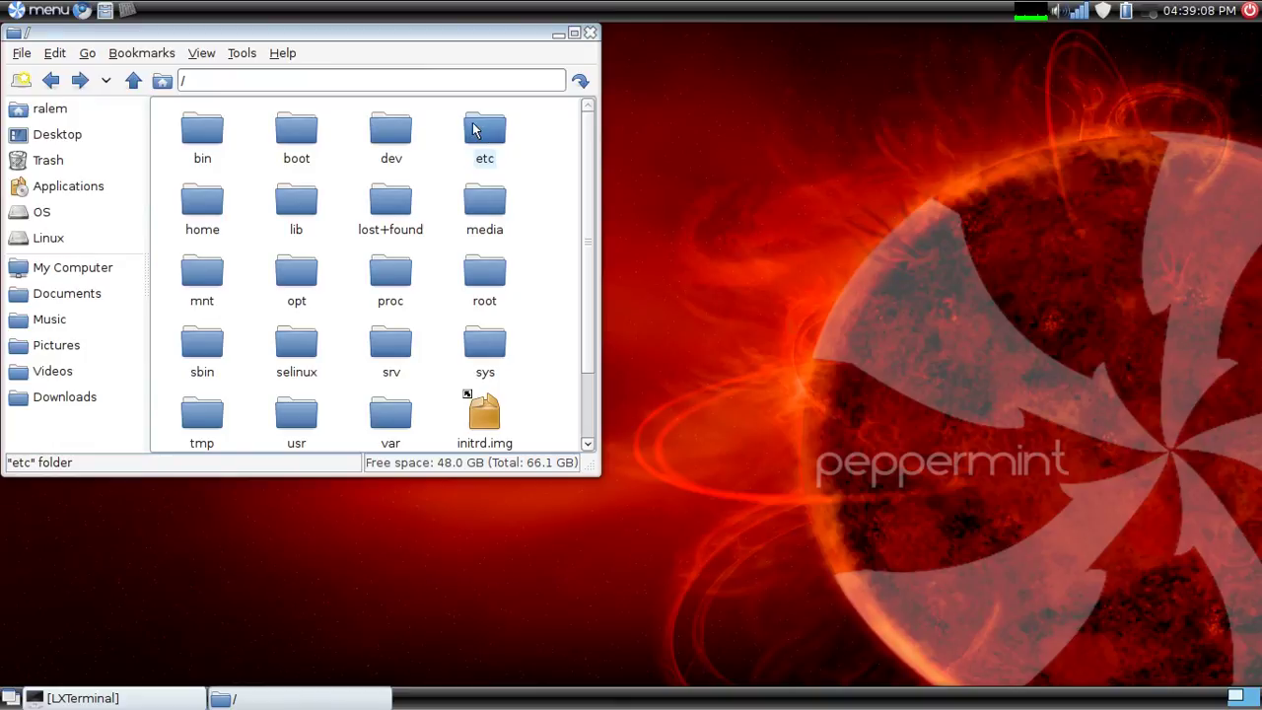
double_click(473, 129)
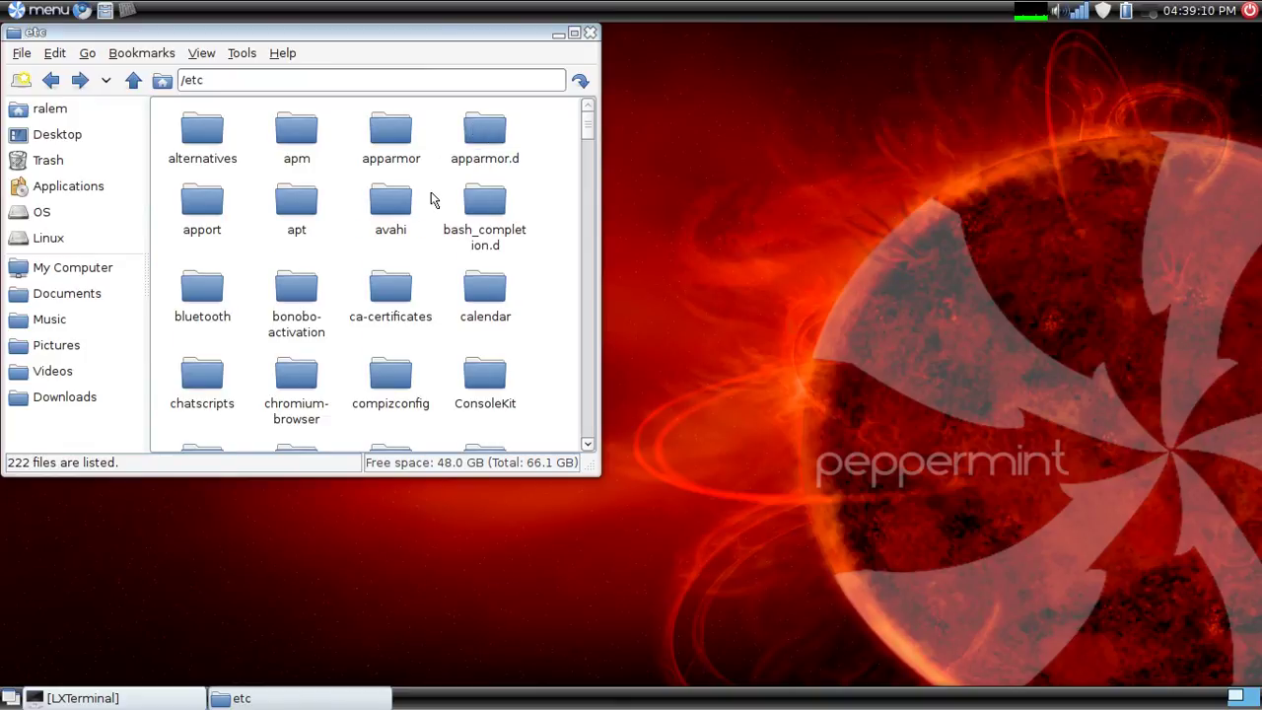
- Open xdg, lxsession, then Peppermint_Ice, and select the autostart file
scroll(430, 193, down, 8)
scroll(430, 200, down, 15)
scroll(430, 200, down, 15)
scroll(430, 200, down, 1)
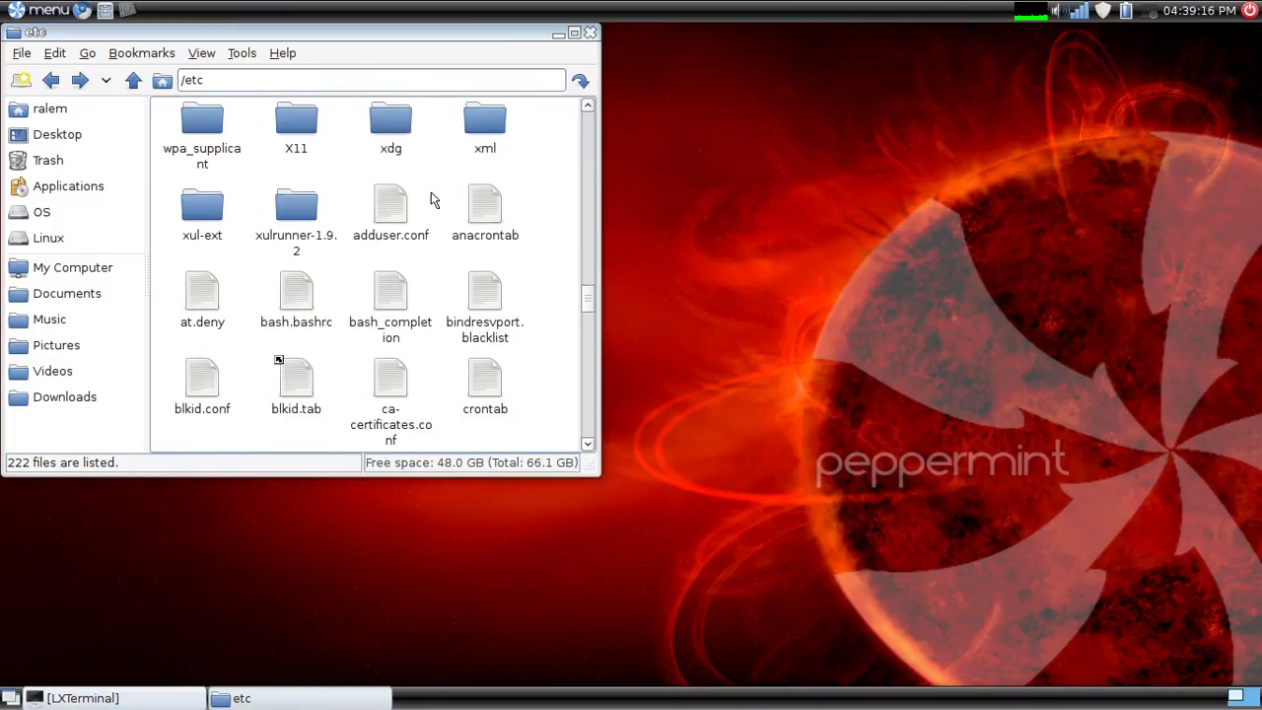
click(383, 133)
double_click(383, 133)
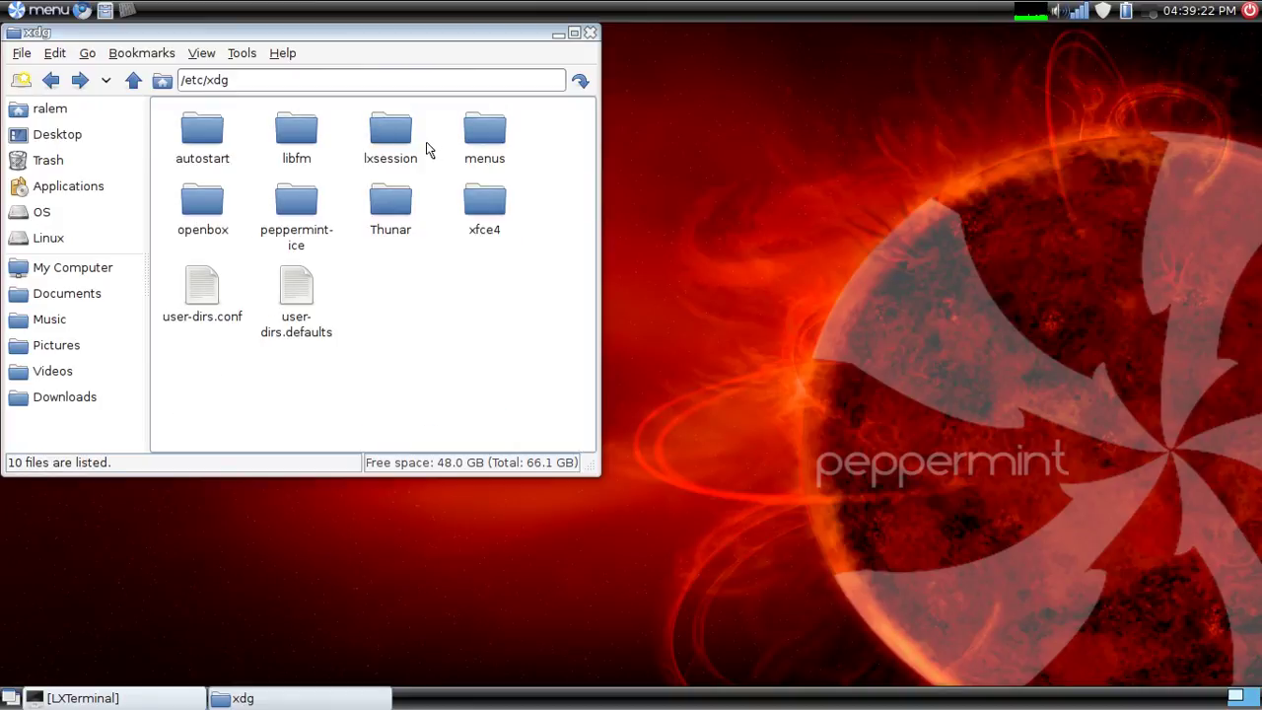
click(388, 132)
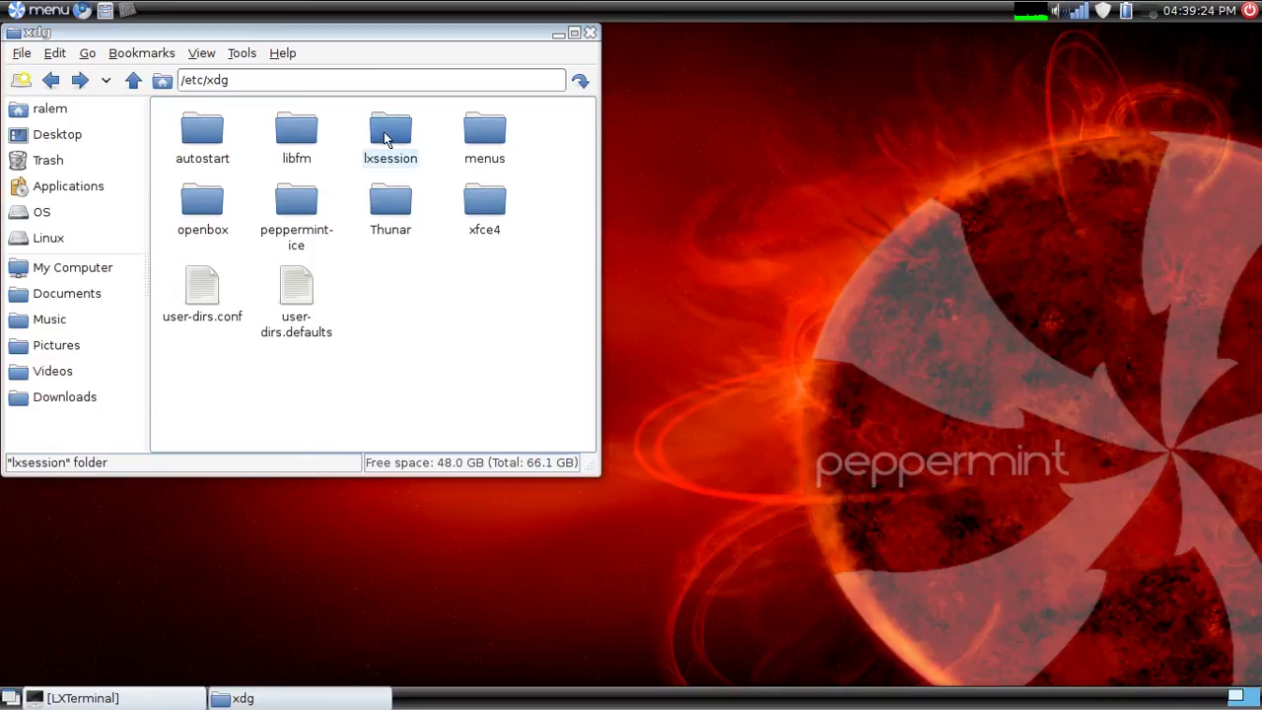
double_click(383, 142)
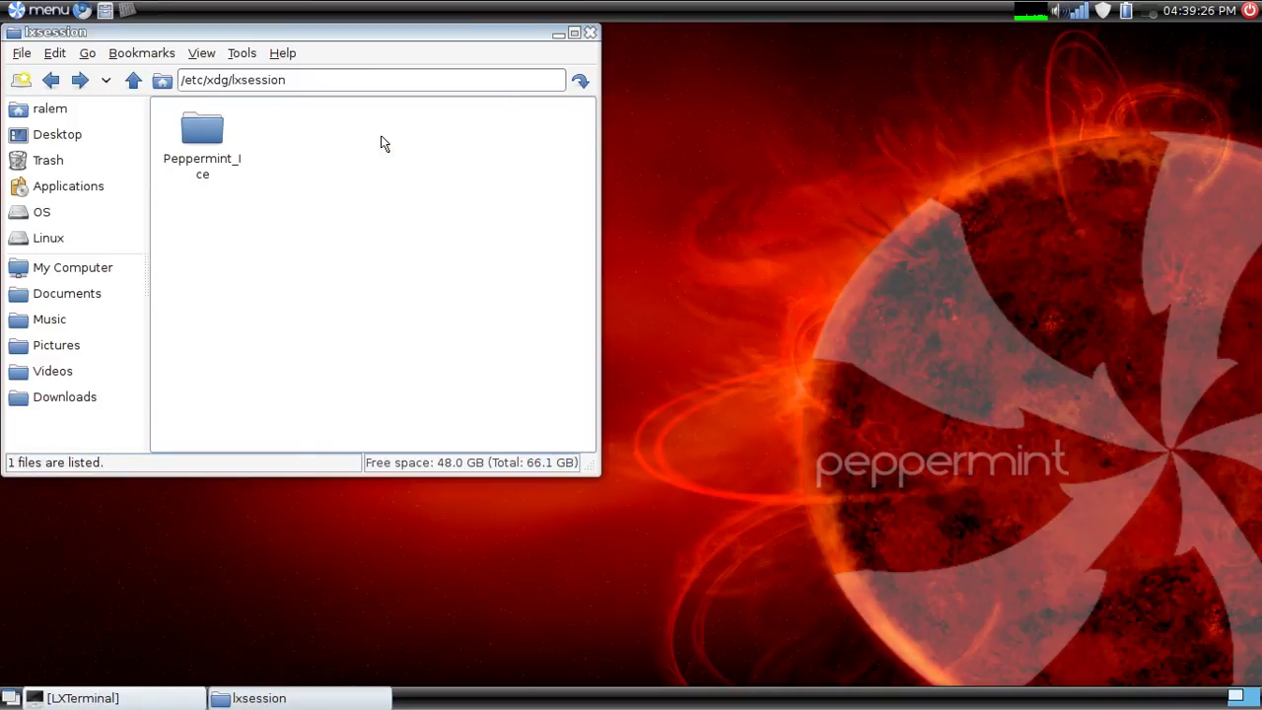
click(198, 138)
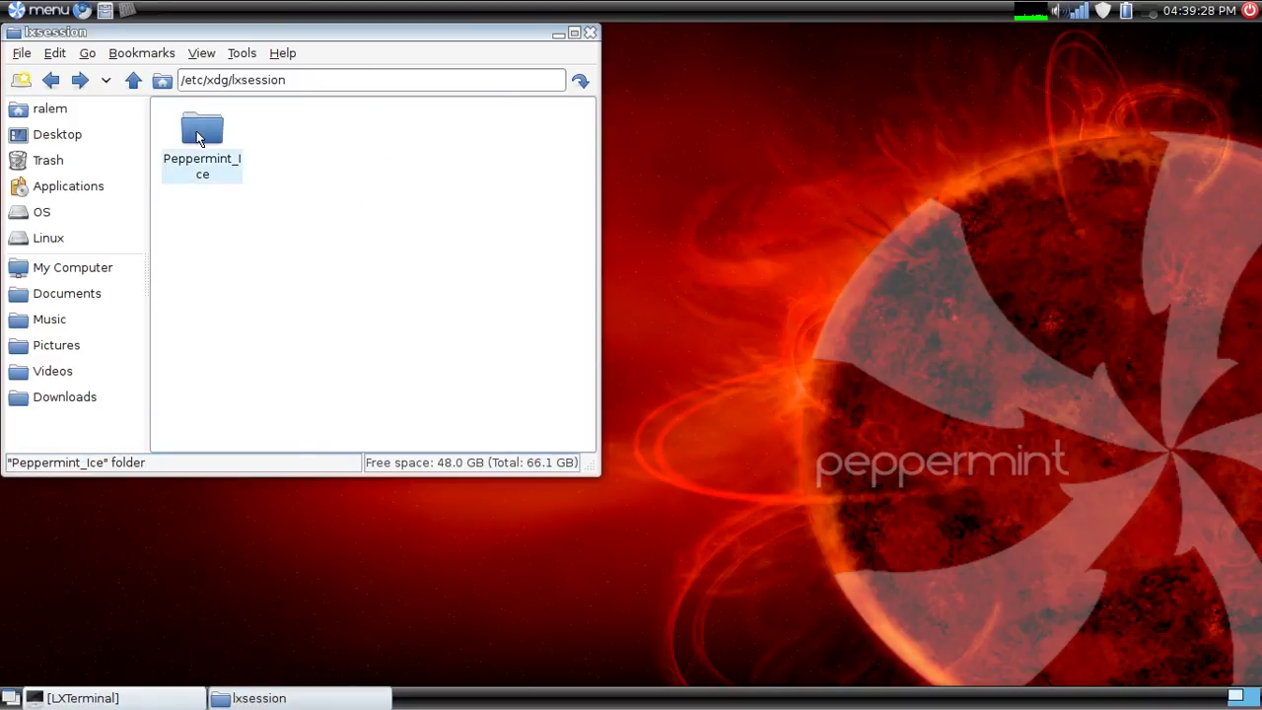
double_click(199, 138)
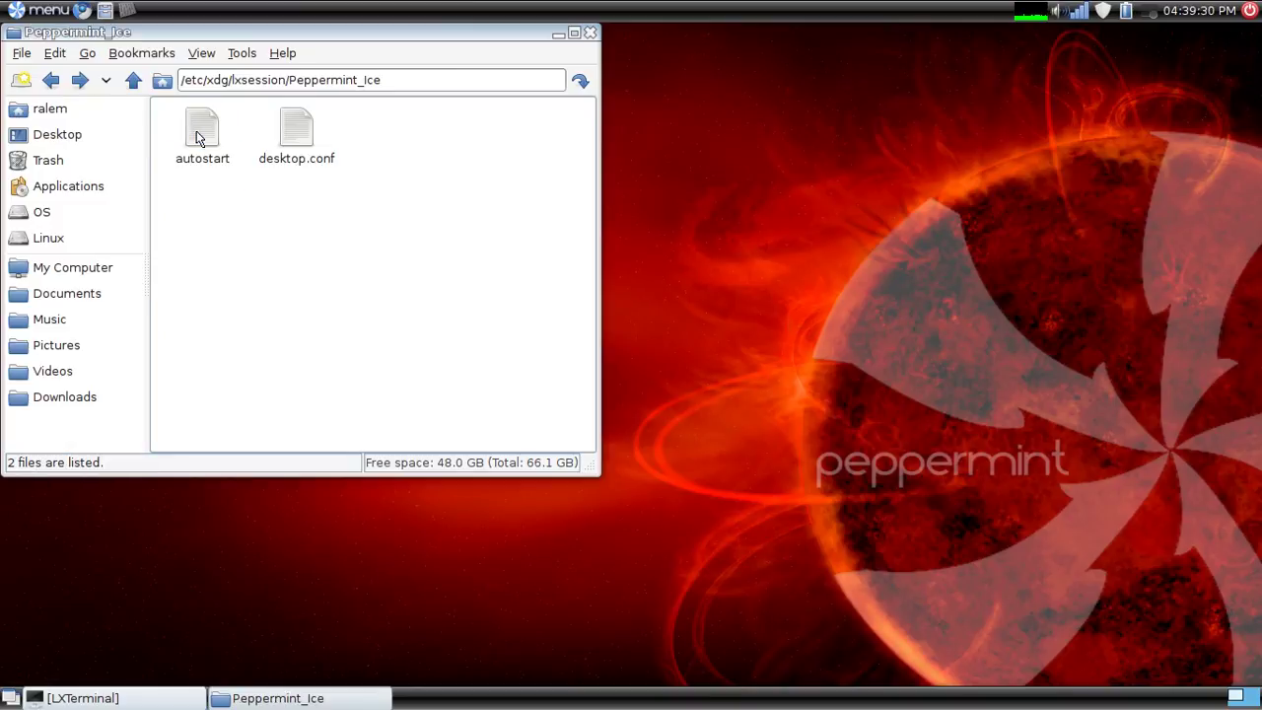
click(185, 138)
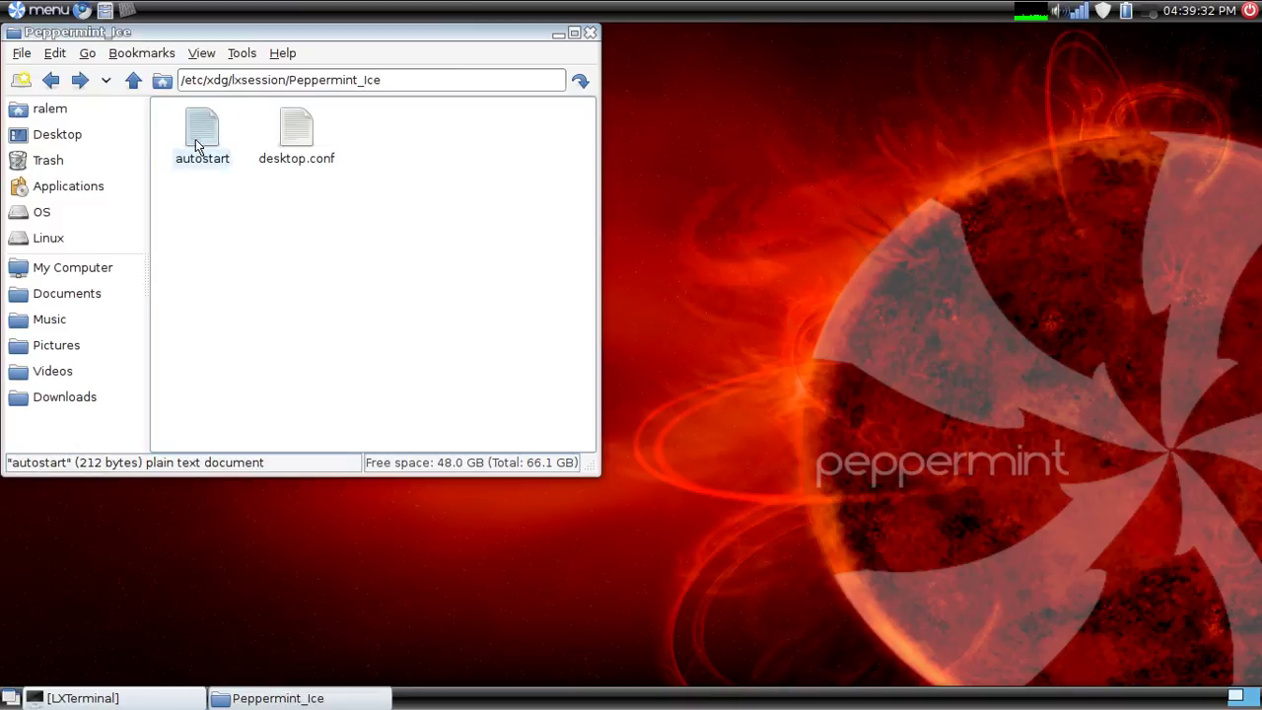
- Reopen Peppermint_Ice via Tools > Open Current Folder as Root and open autostart in Leafpad
click(240, 55)
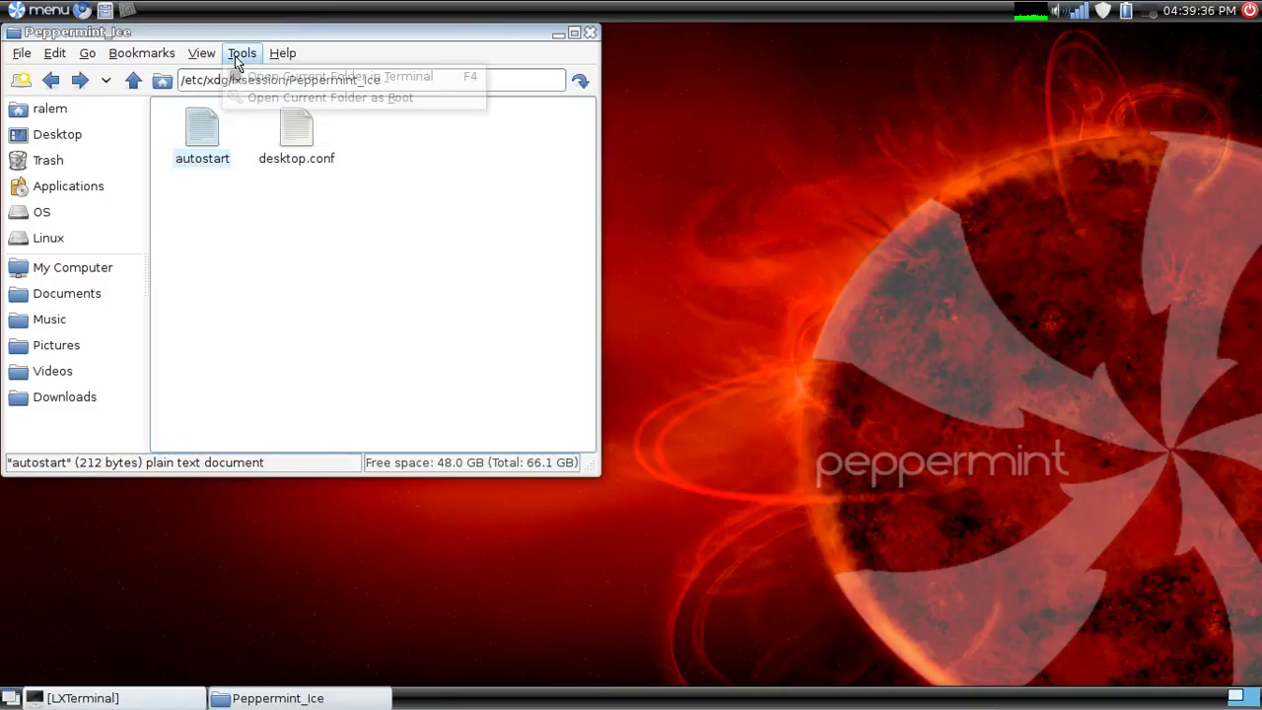
click(279, 99)
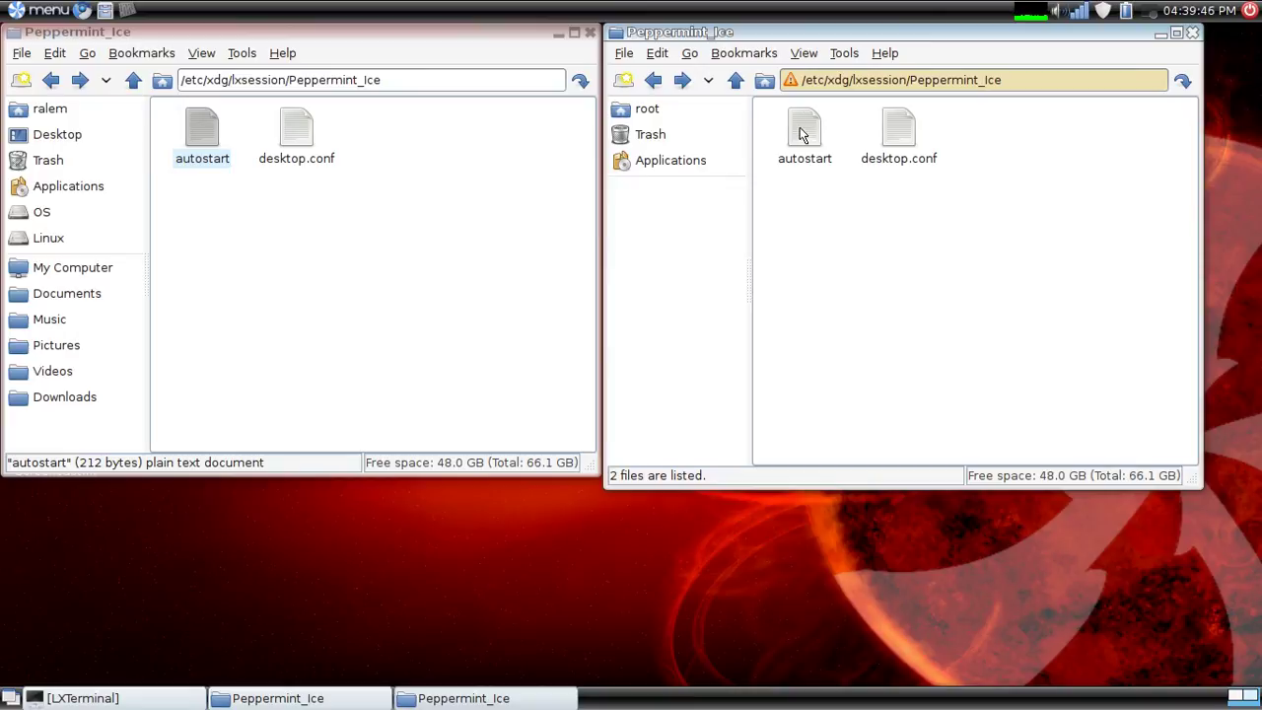
right_click(802, 135)
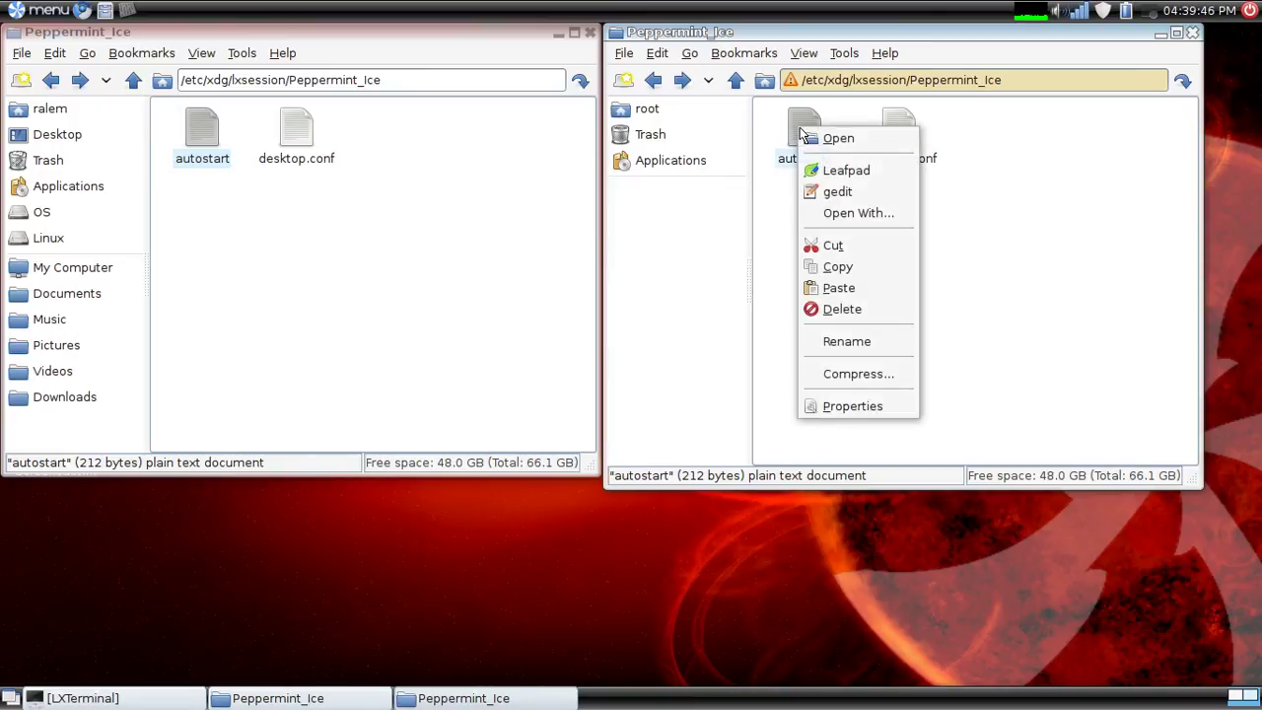
click(831, 172)
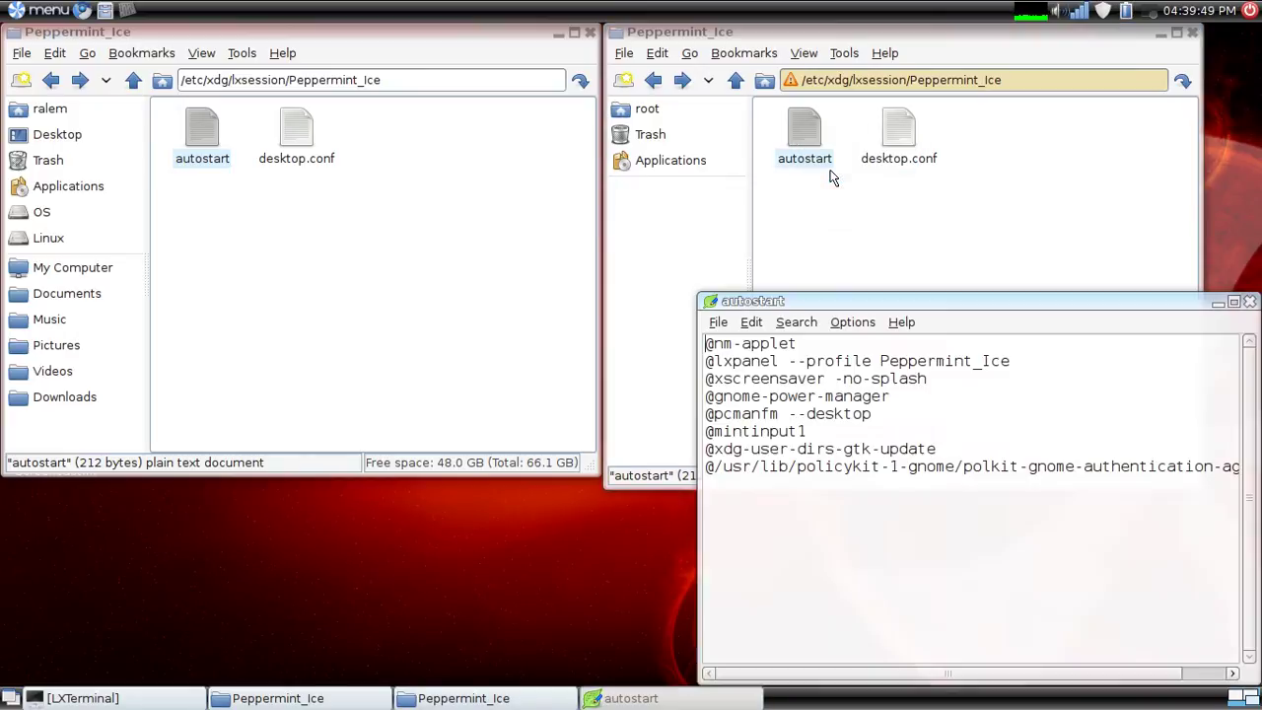
click(718, 491)
text(@)
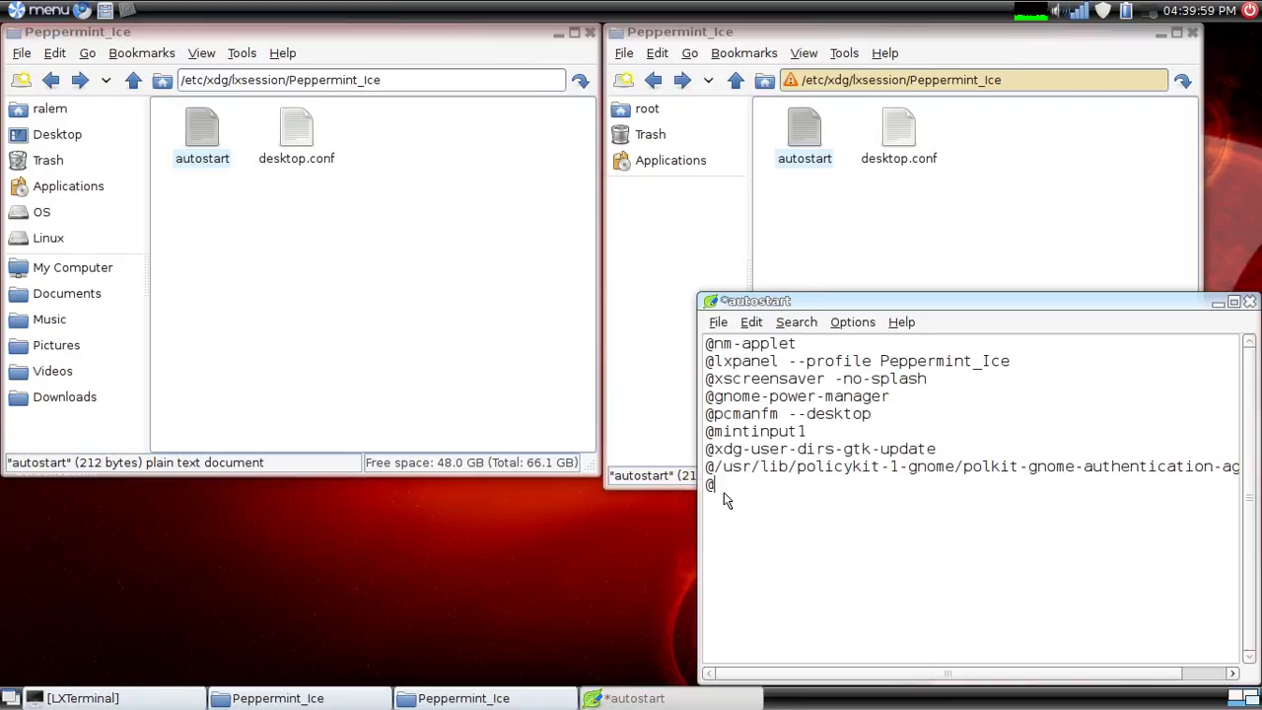
text(compiz)
click(1249, 302)
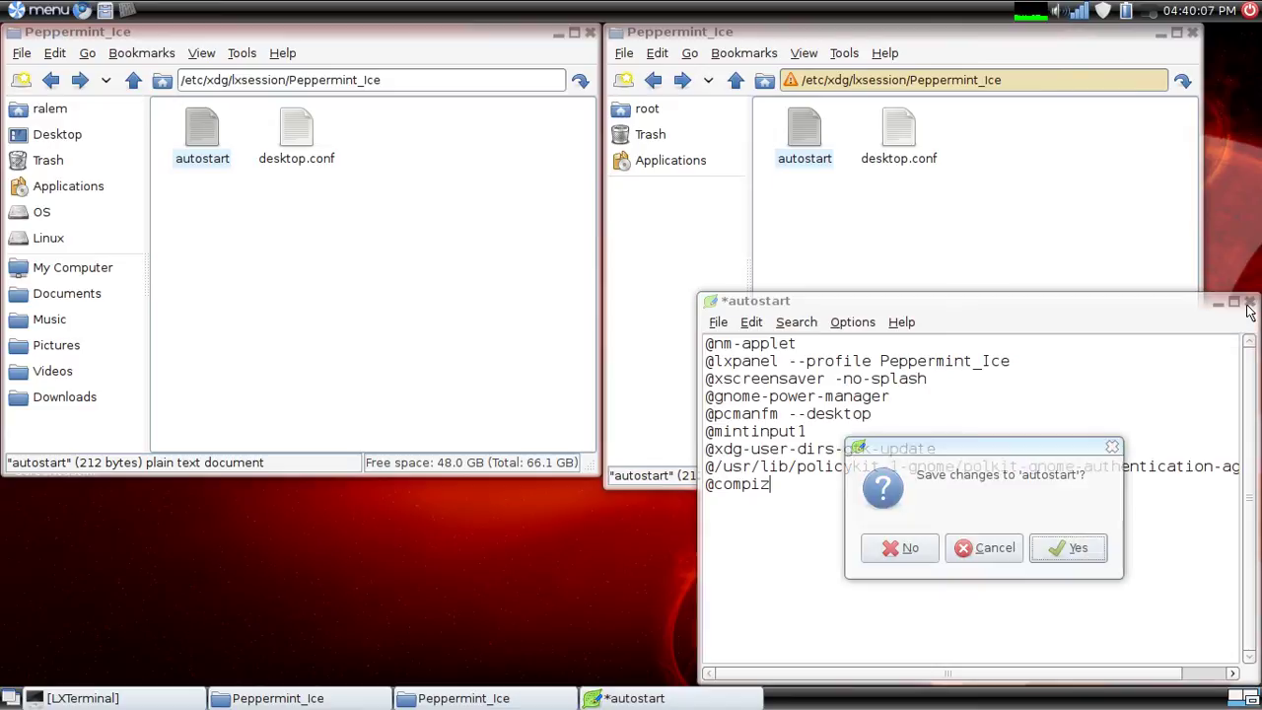
click(1063, 550)
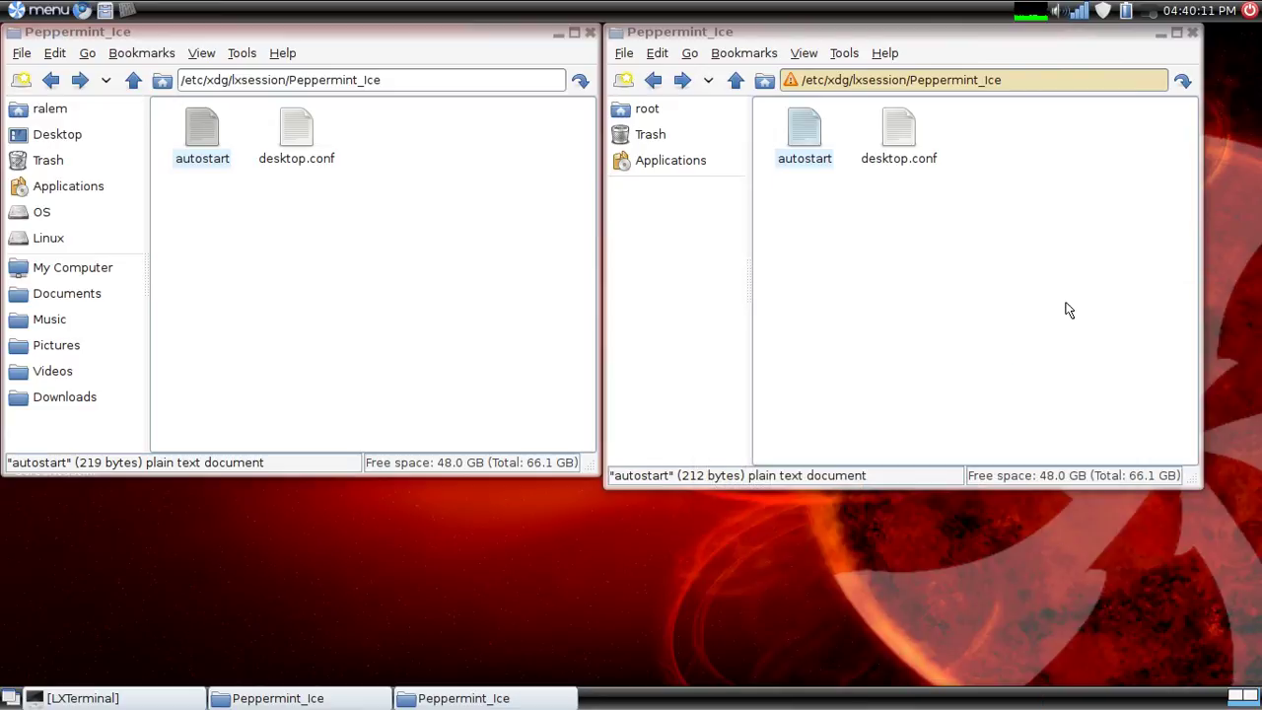
click(1192, 33)
- Close the remaining file manager window and the restored LXTerminal window
click(590, 33)
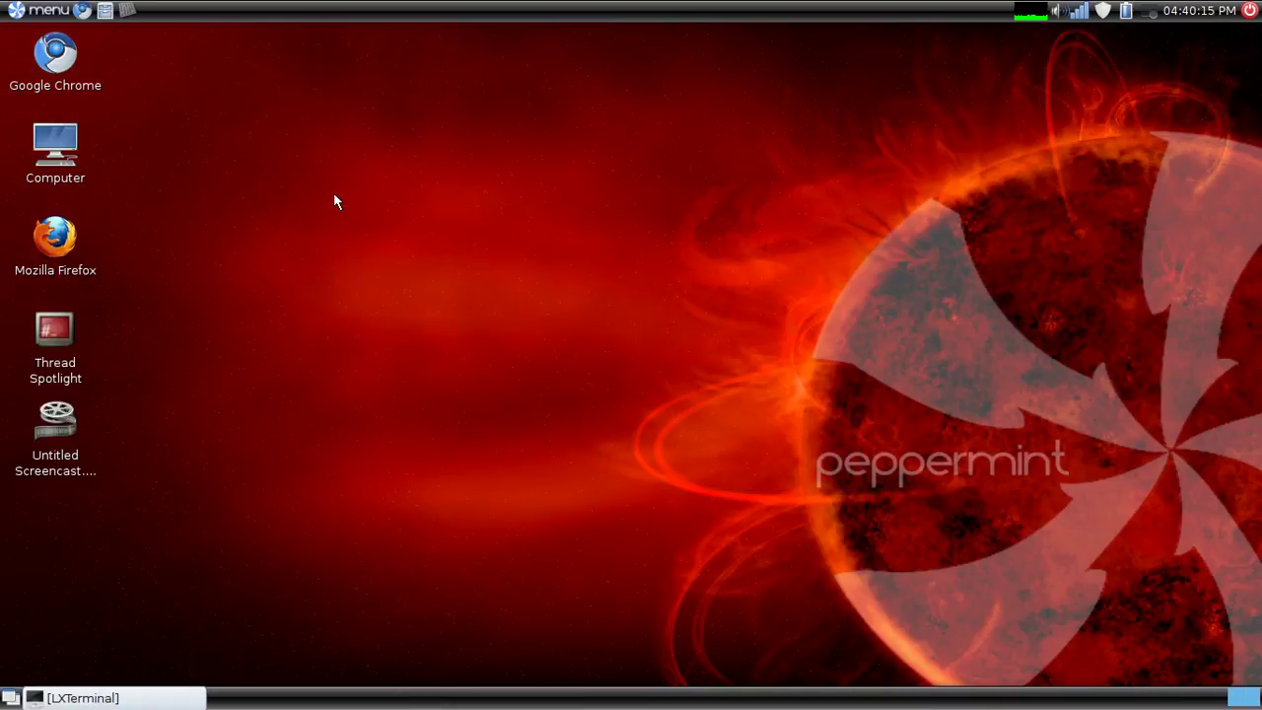
click(111, 700)
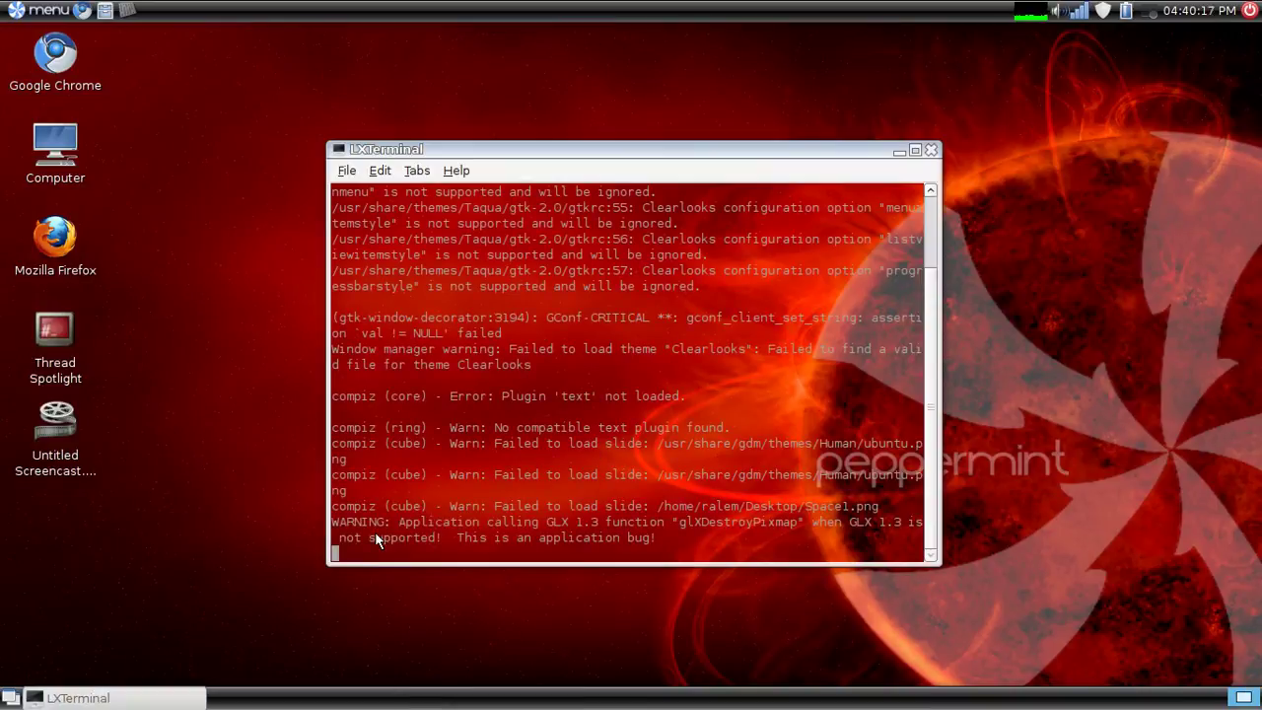
click(931, 149)
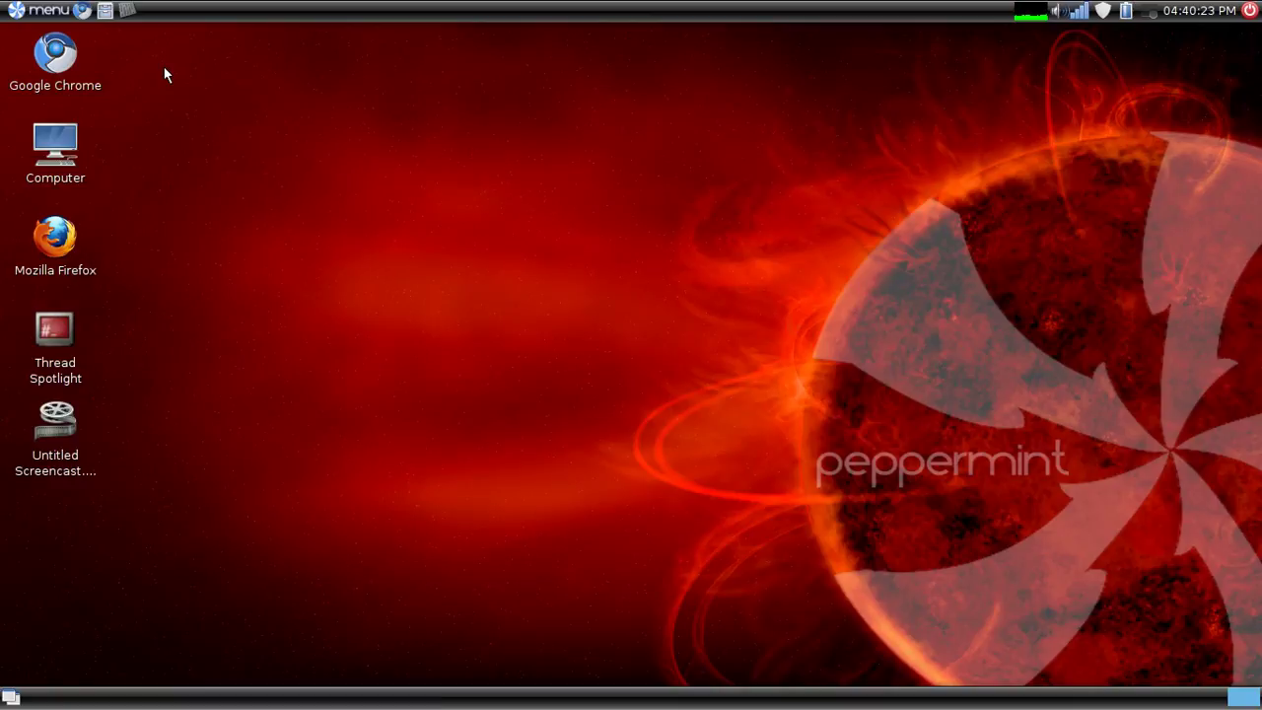
- Launch CompizConfig Settings Manager from Menu > Preferences
click(34, 13)
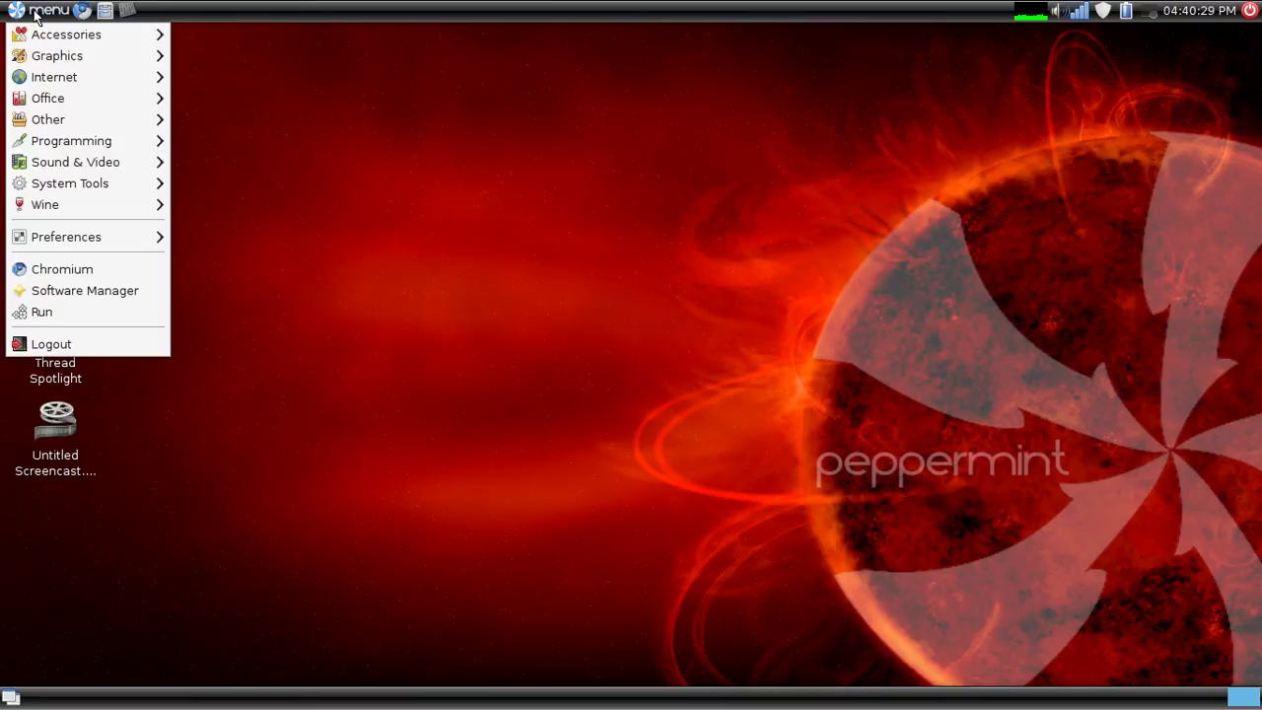
mouse_move(114, 247)
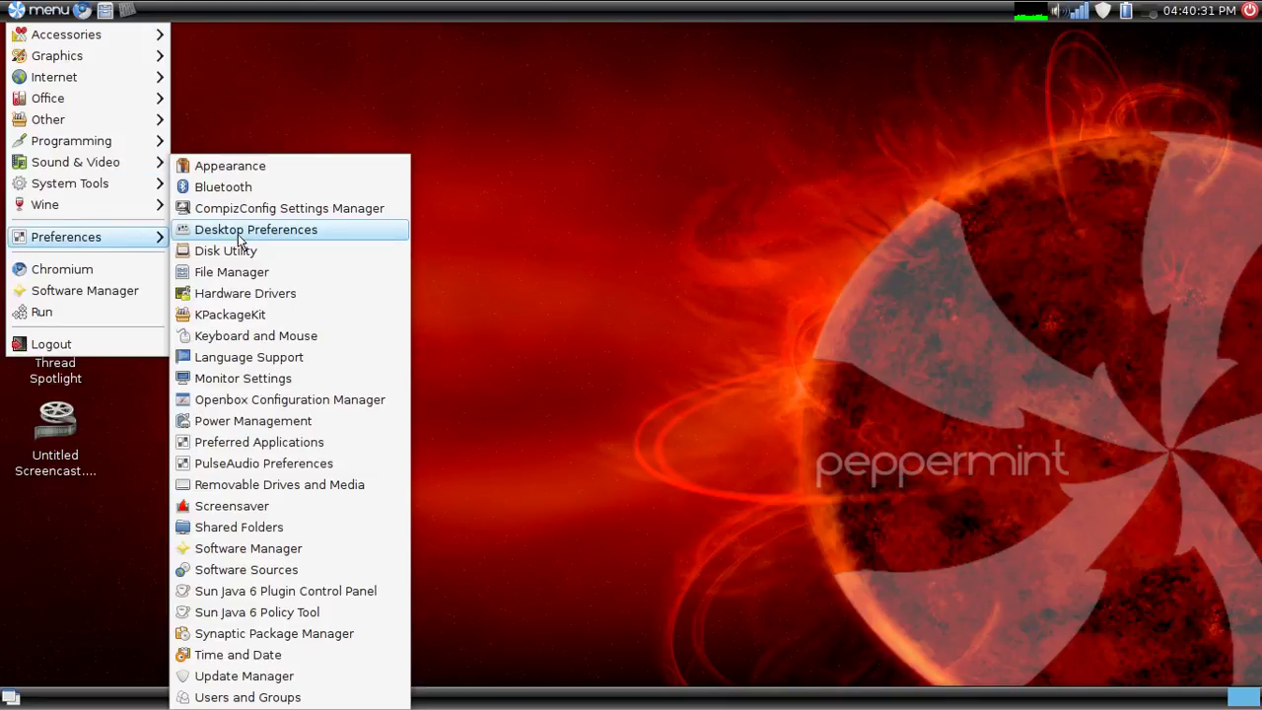
click(363, 208)
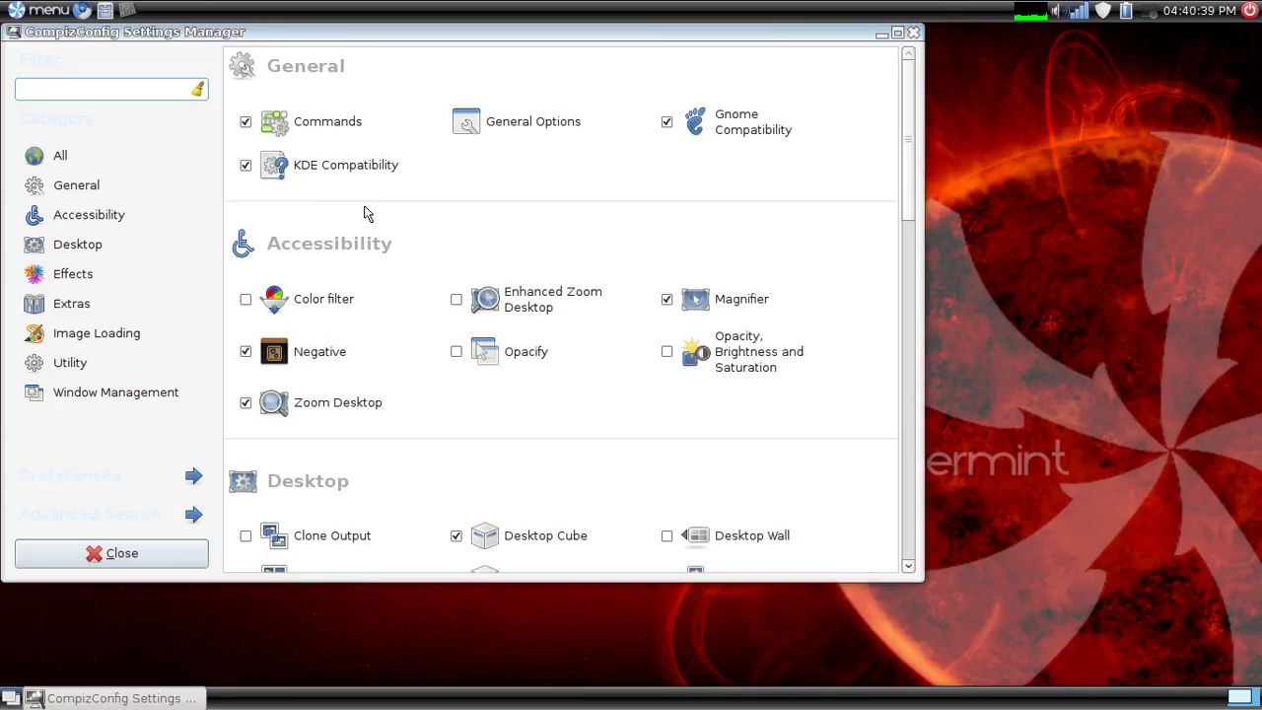
- Enable Wobbly Windows under Effects, then drag the settings window to see it wobble
click(91, 278)
click(246, 210)
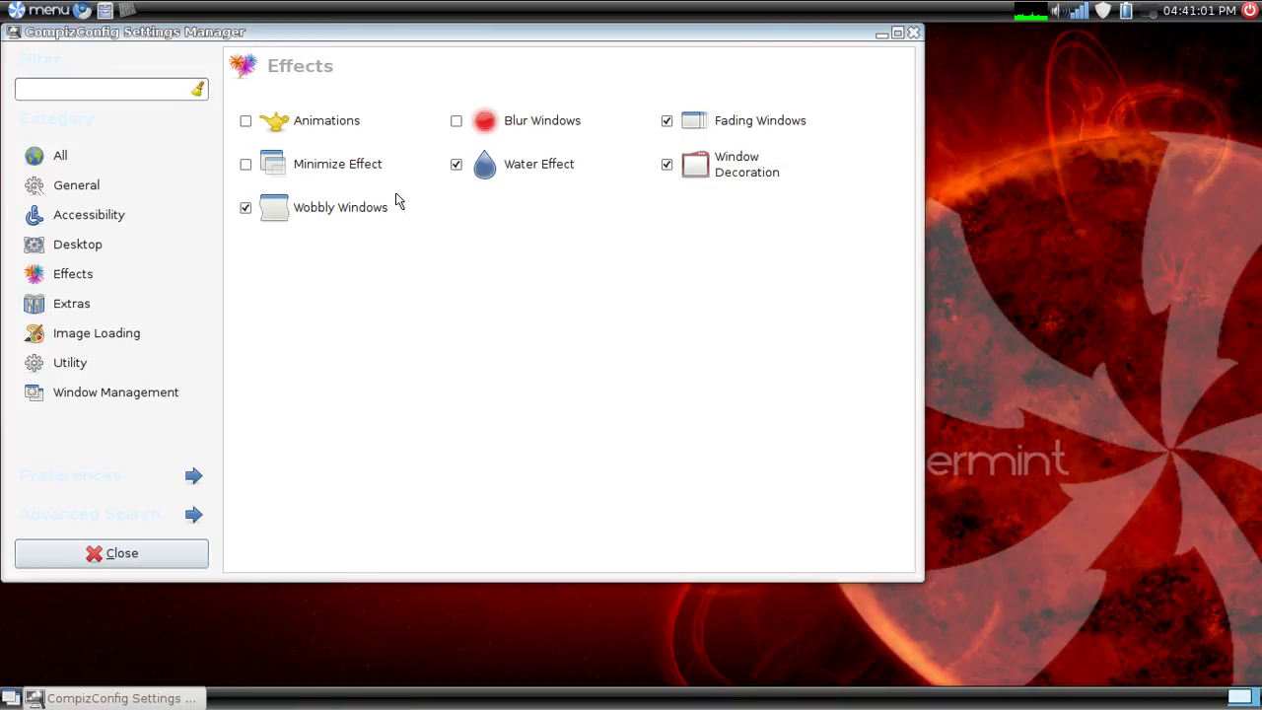
drag(346, 40, 366, 88)
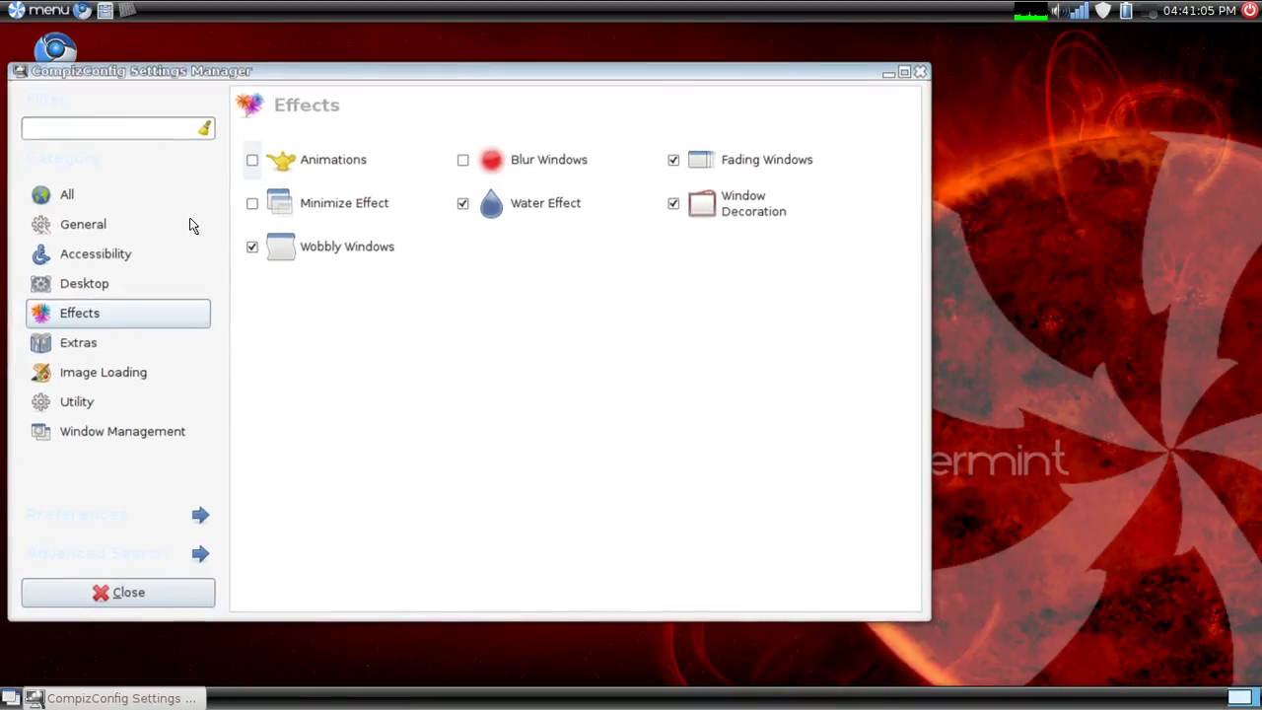
- In the Desktop plugin category, enable Rotate Cube alongside Desktop Cube
click(102, 287)
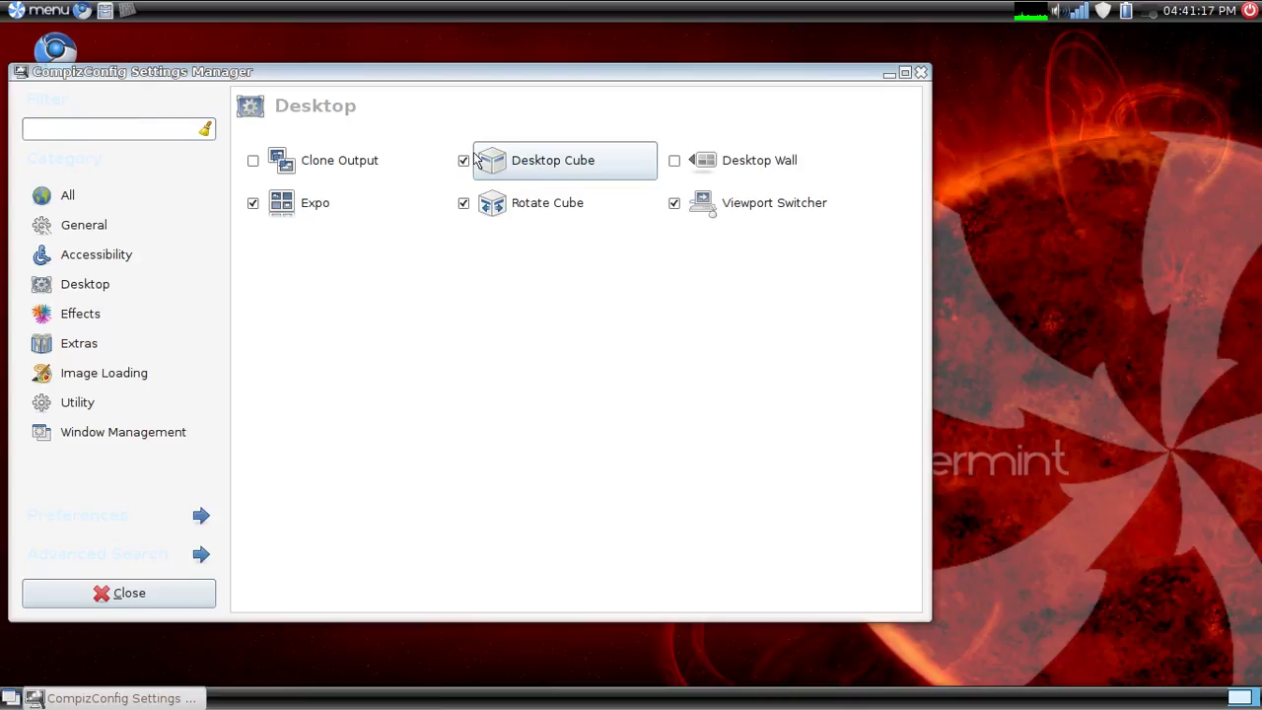
click(464, 202)
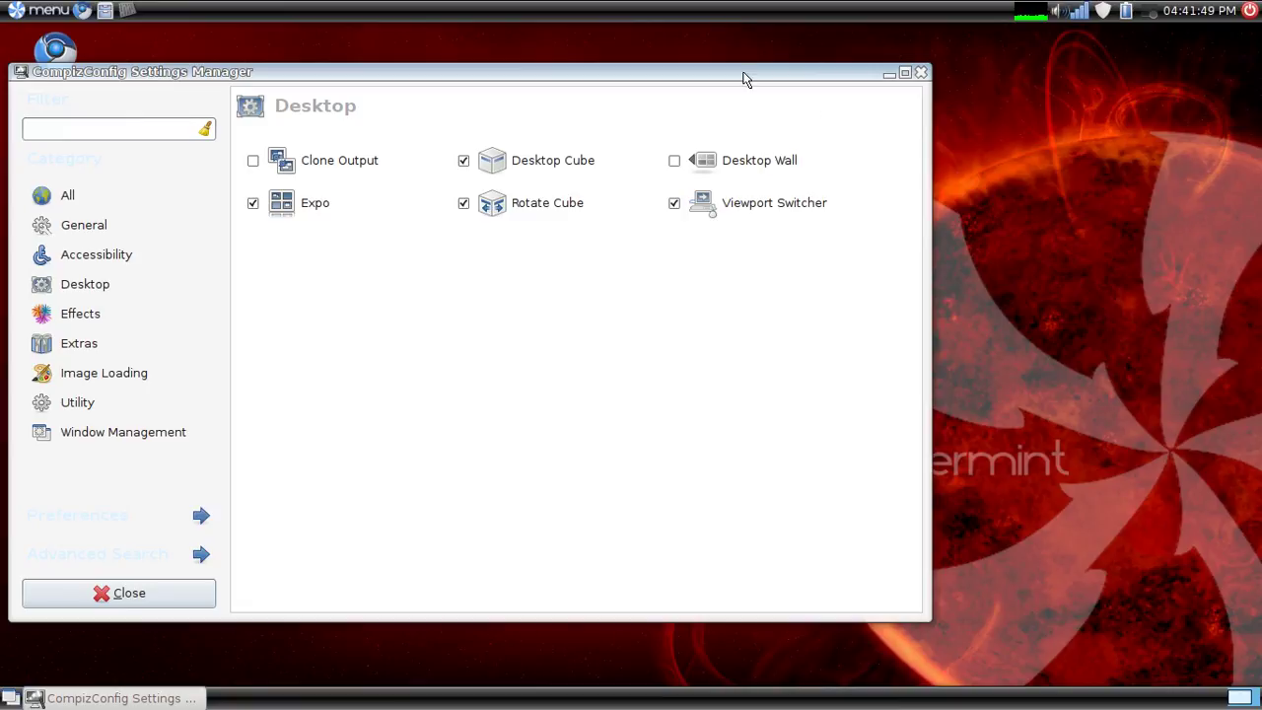
click(922, 75)
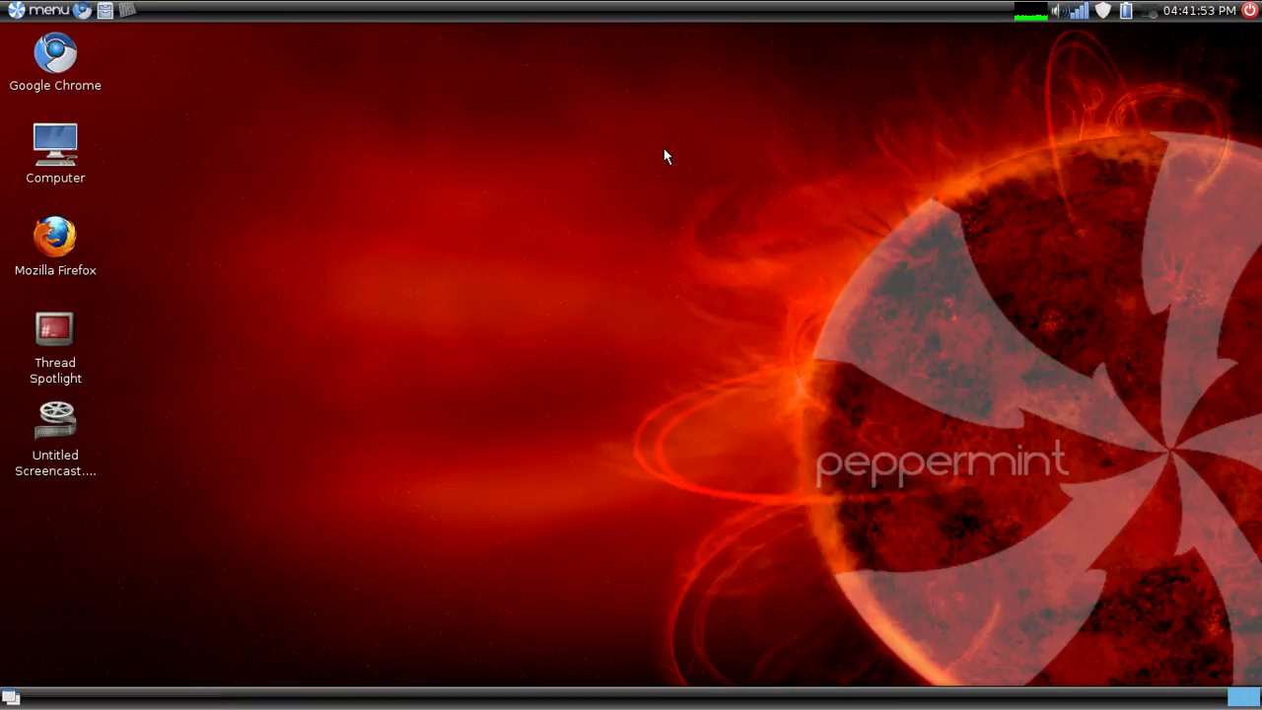
click(48, 329)
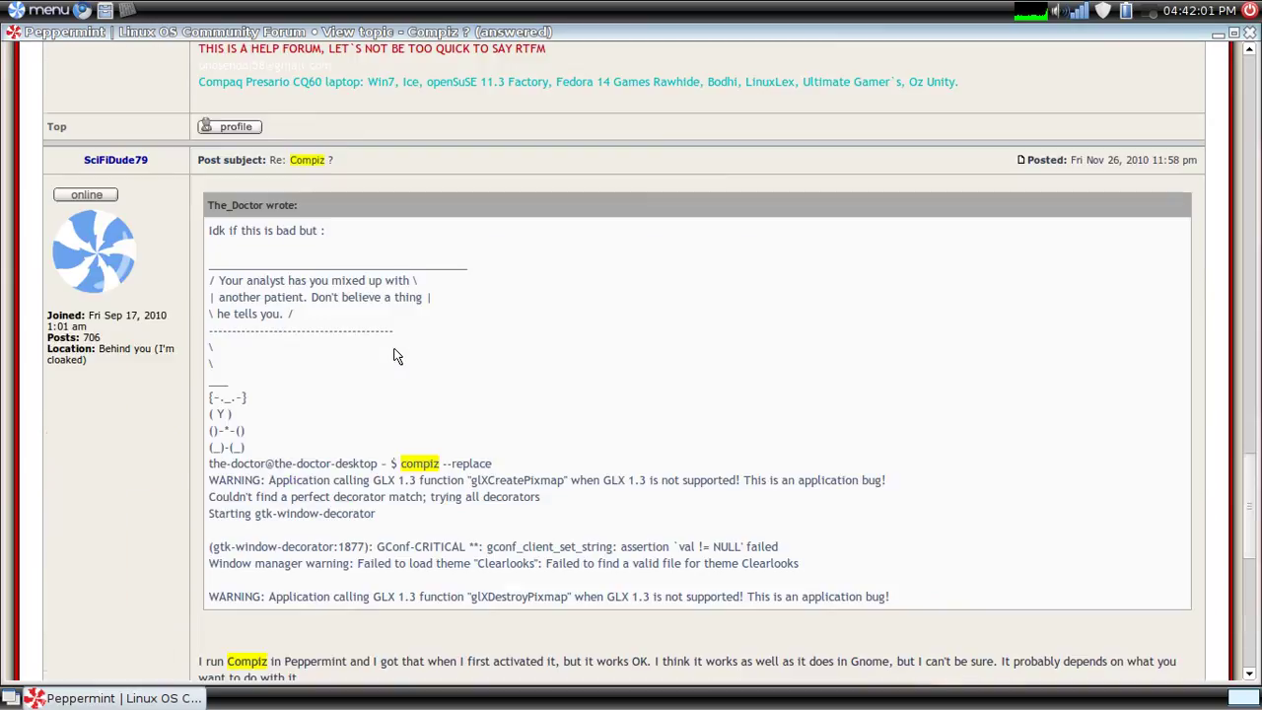
scroll(394, 356, up, 15)
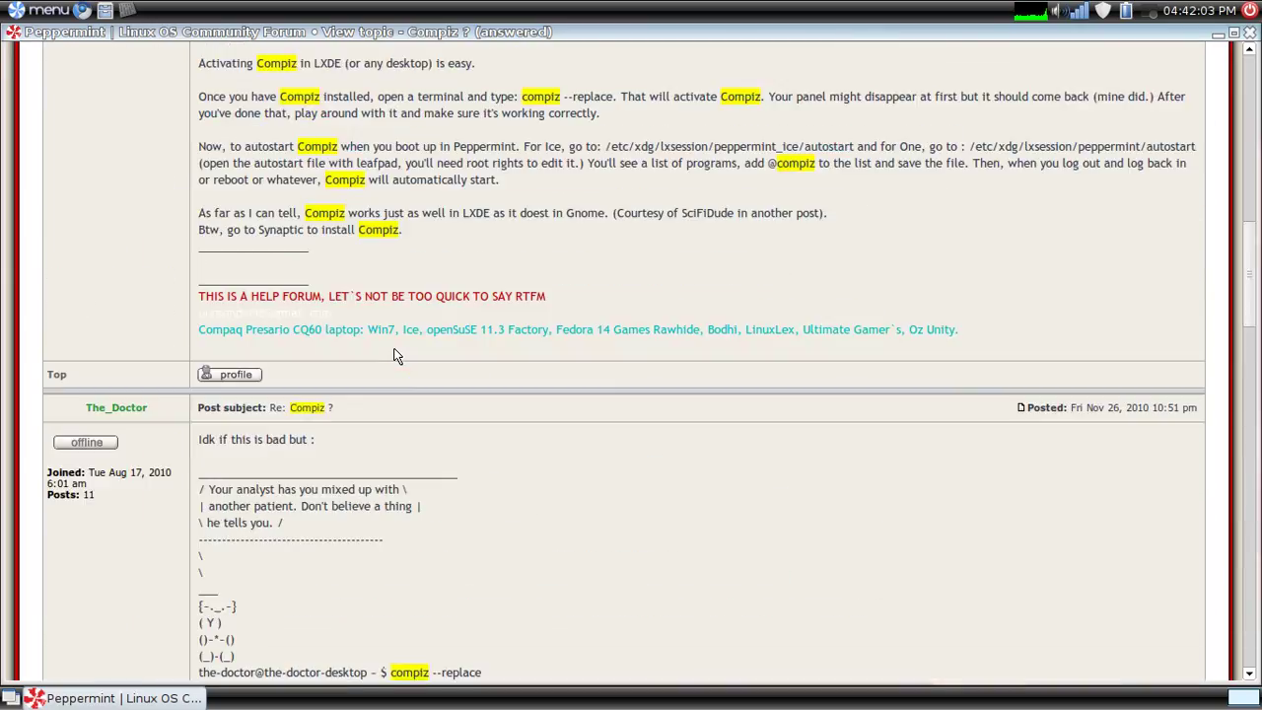
scroll(395, 356, up, 5)
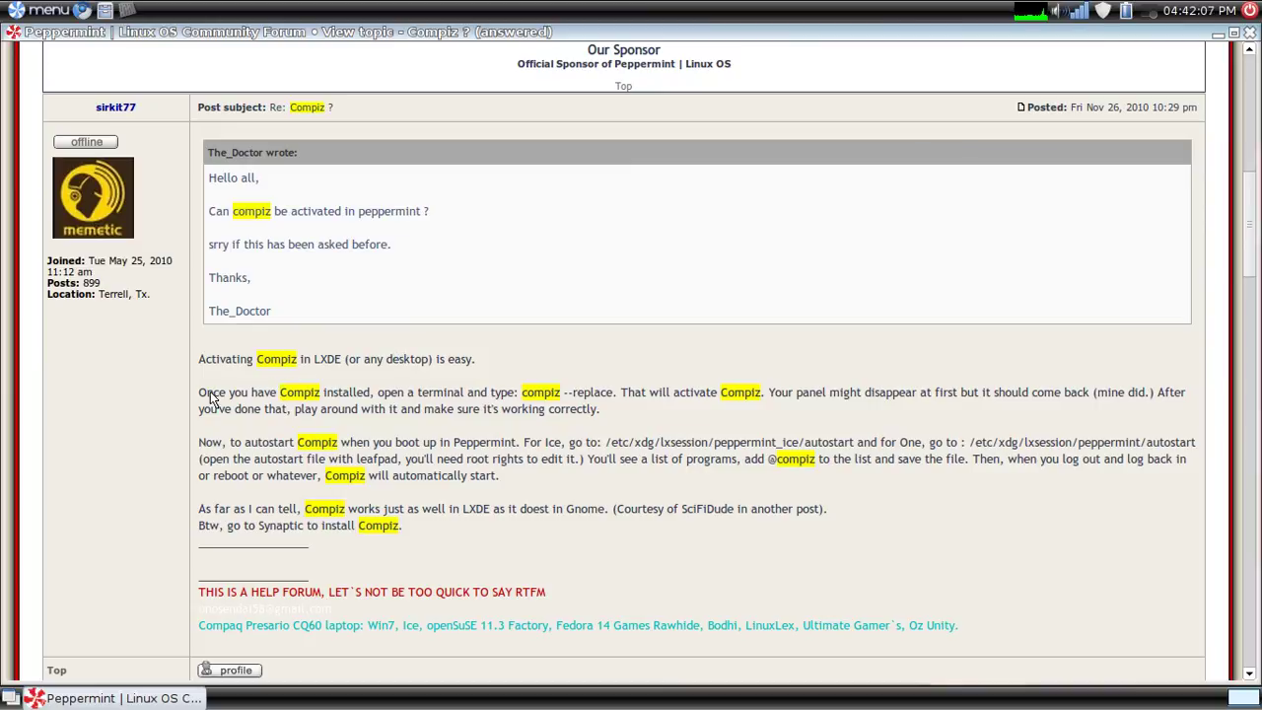
drag(207, 395, 350, 404)
click(1250, 36)
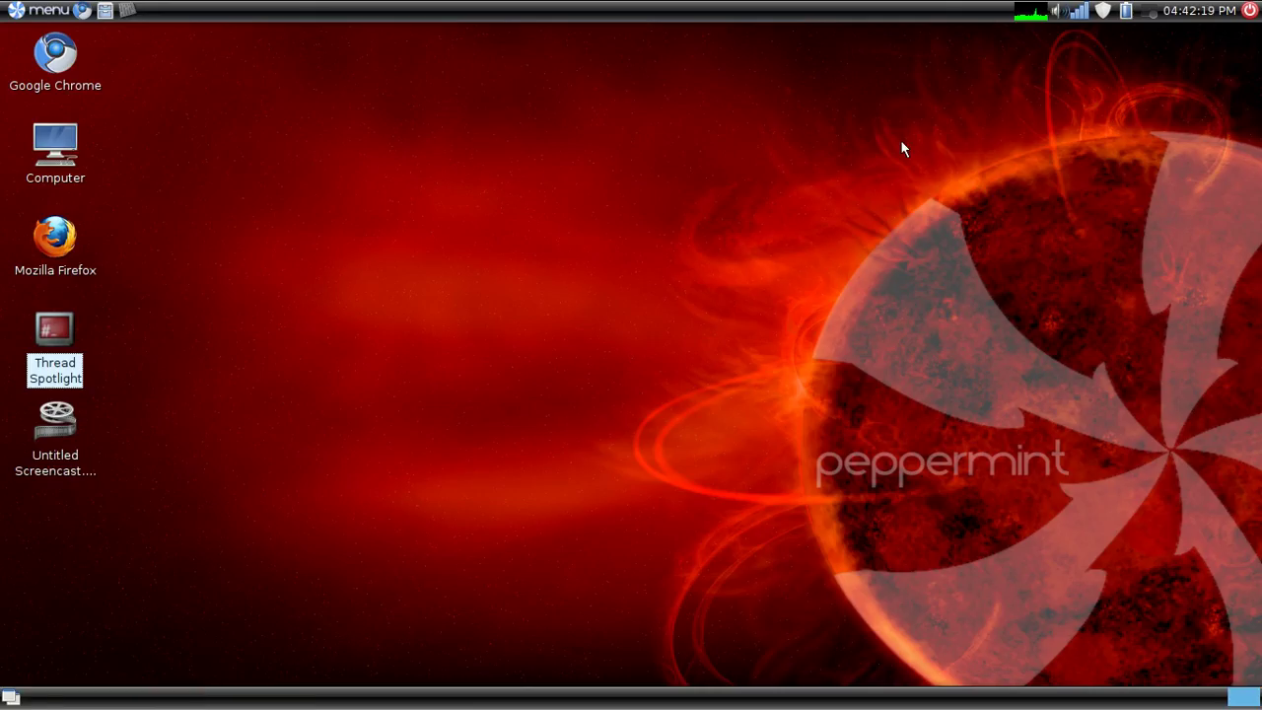